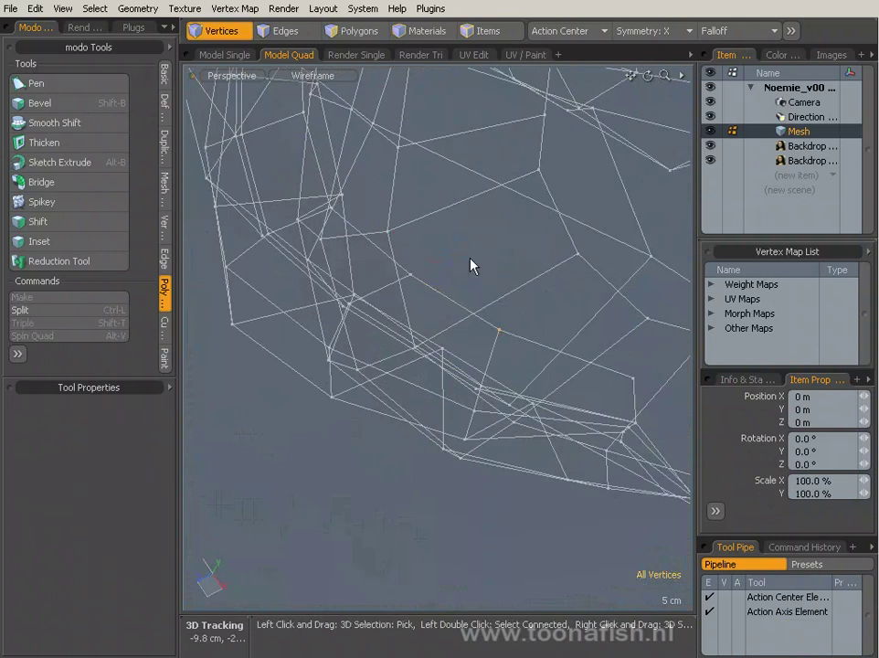
- Select and transform the vertices along the inner lip line in the wireframe perspective view
key(space)
alt+drag(370, 286, 508, 237)
key(space)
ctrl+alt+drag(627, 278, 586, 256)
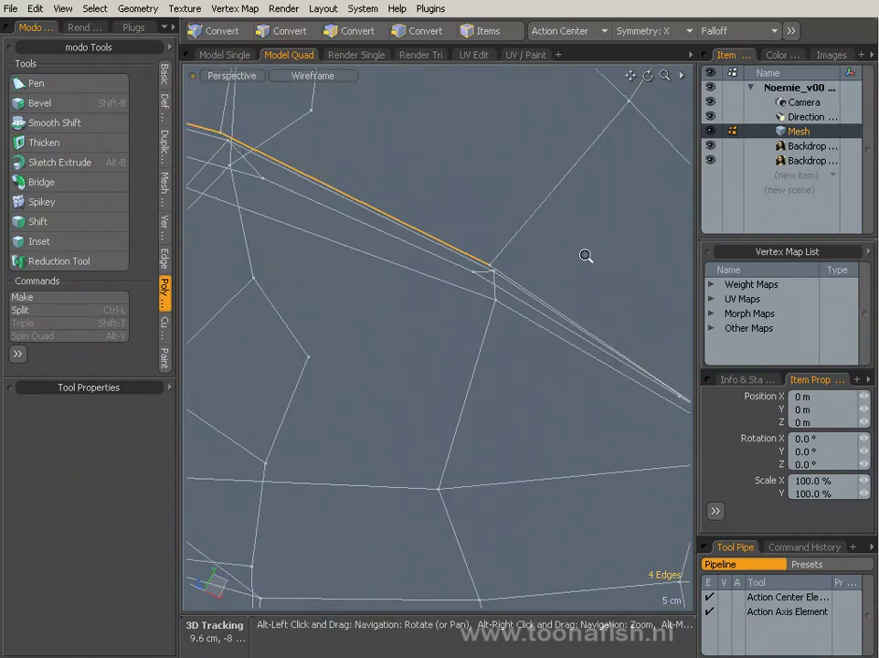
key(ctrl+space)
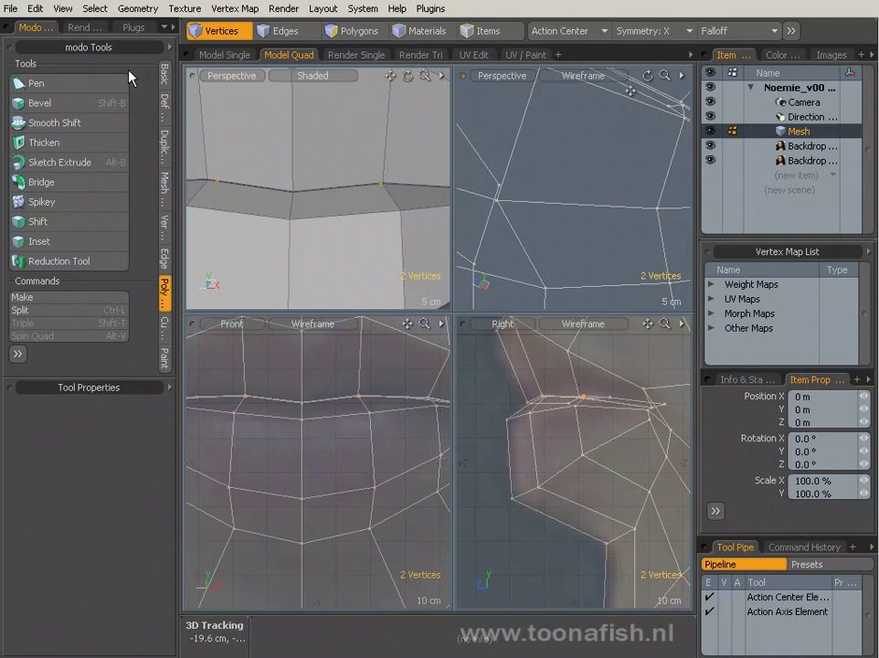
click(35, 9)
click(576, 176)
key(ctrl+space)
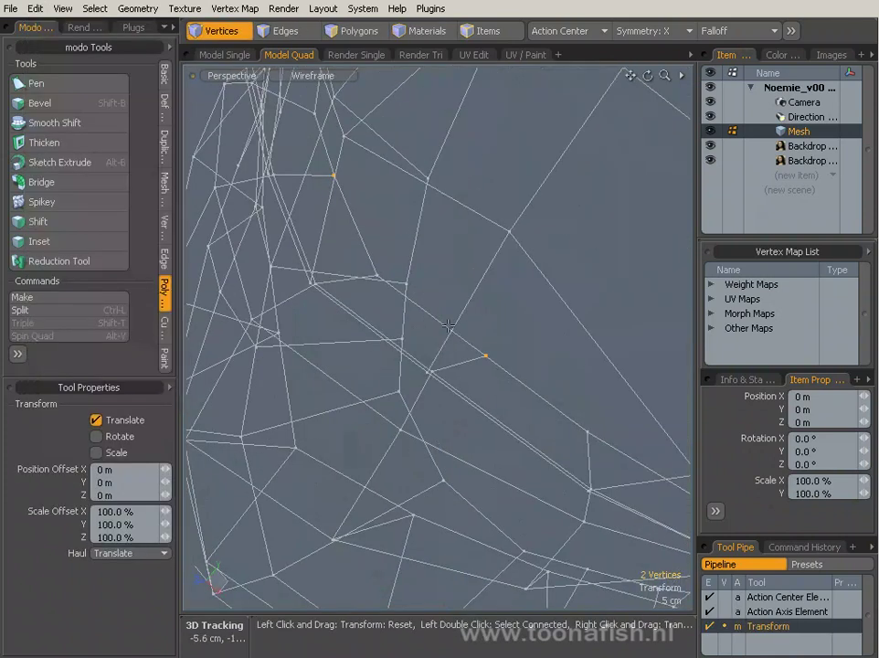
key(q)
- Isolate the lip's strip of polygons, select its six lower border edges, and unhide the rest of the mesh
alt+drag(413, 307, 503, 241)
key(3)
key(shift+h)
key(2)
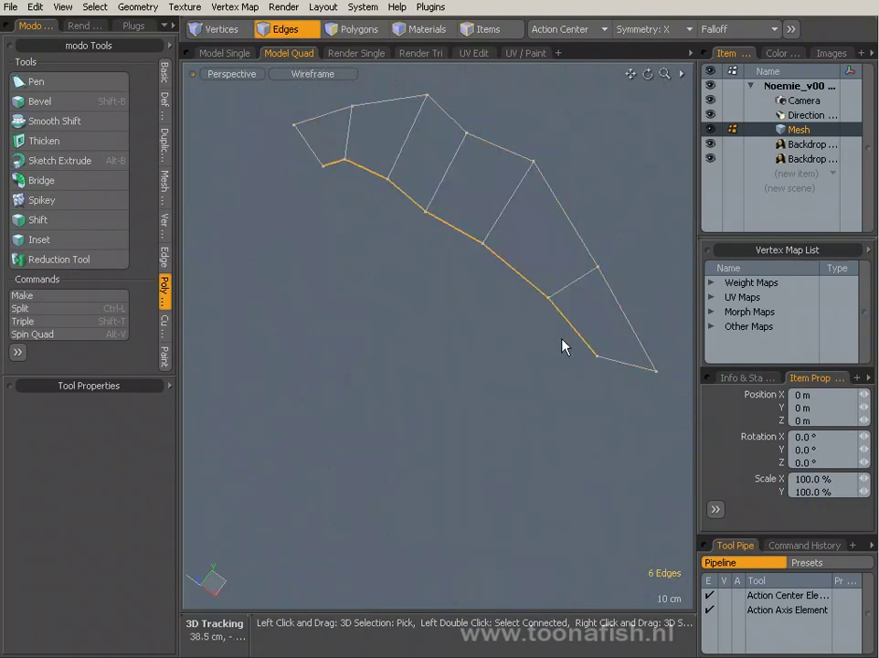
key(u)
alt+drag(562, 346, 503, 289)
- Extend the six selected lip edges back into the mouth with Edge Extend at a Z offset of -8 cm
key(ctrl+space)
key(shift+x)
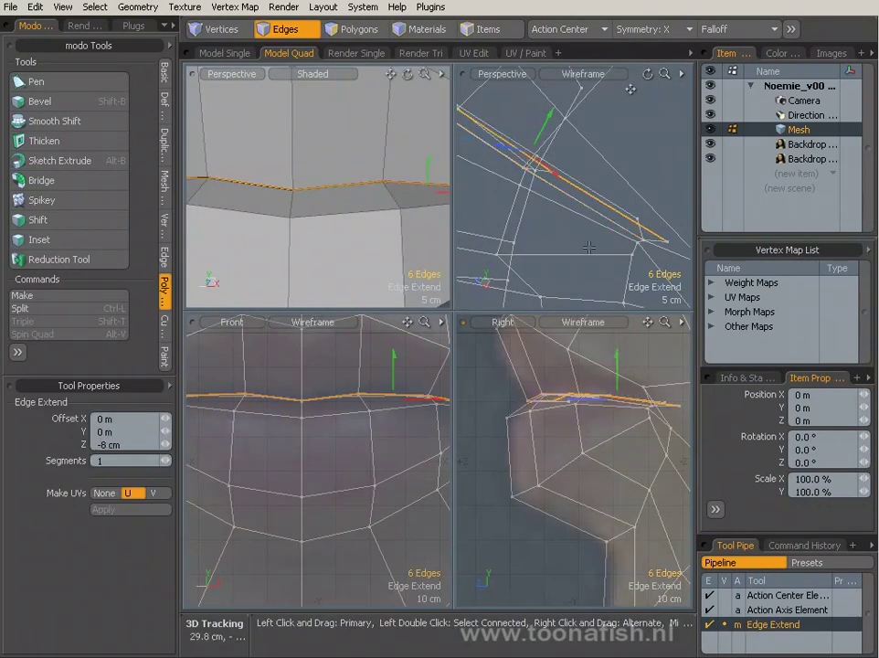
key(space)
key(ctrl+space)
alt+drag(535, 197, 449, 225)
- Adjust the newly extended lip edges and the vertices at their outer ends with the Transform tool
key(y)
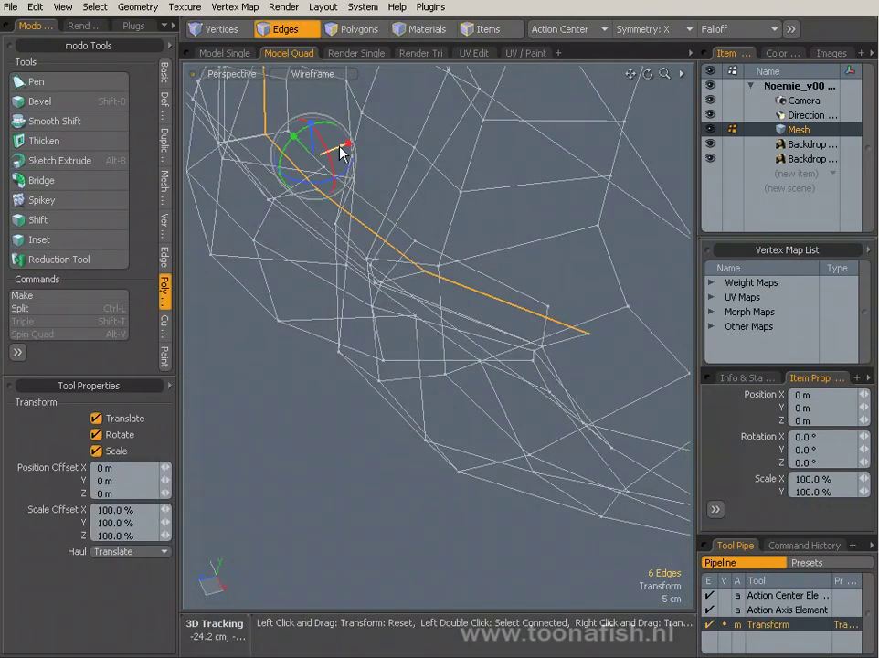
alt+drag(342, 153, 364, 186)
key(1)
alt+drag(506, 285, 566, 313)
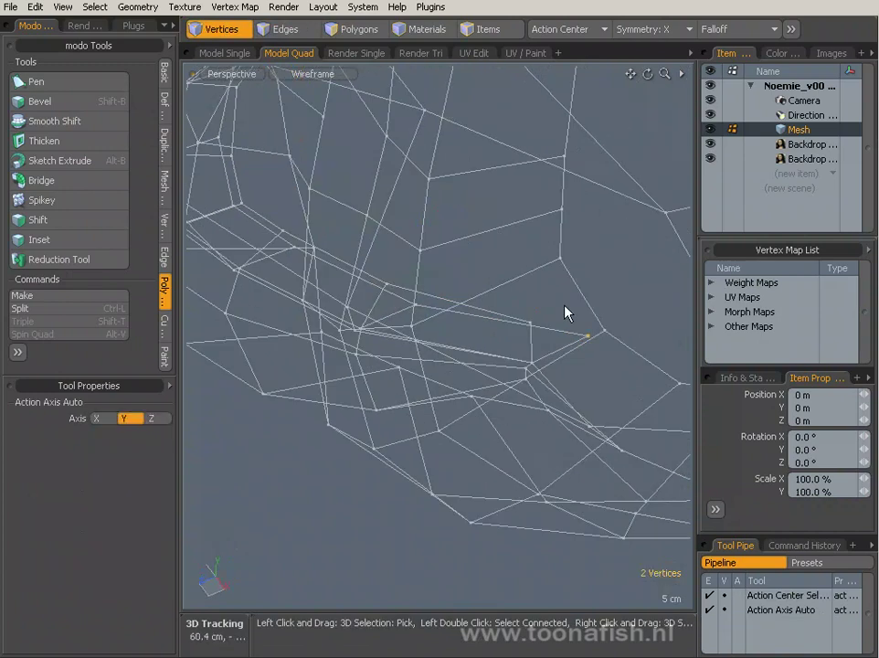
key(space)
alt+drag(512, 293, 452, 274)
key(y)
key(space)
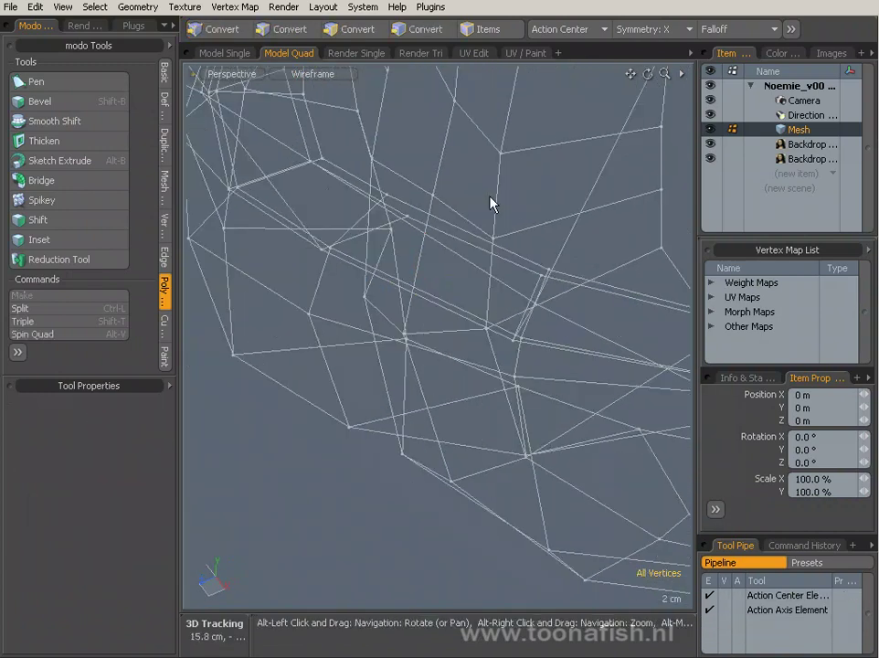
- Reshape the inner mouth vertices, and transform a further edge selection inside the lips
alt+drag(491, 200, 501, 304)
key(y)
key(space)
key(2)
key(Up)
key(Up)
key(y)
key(space)
key(1)
- Cut edge loops through the polygons around the mouth corner with Loop Slice
key(ctrl+space)
mouse_move(299, 197)
ctrl+alt+mouse_down()
mouse_move(362, 171)
mouse_move(353, 158)
mouse_move(324, 210)
mouse_move(312, 207)
mouse_move(366, 212)
mouse_move(320, 190)
mouse_move(348, 180)
ctrl+alt+mouse_up()
key(alt+c)
key(space)
scroll(349, 179, up, 3)
click(353, 183)
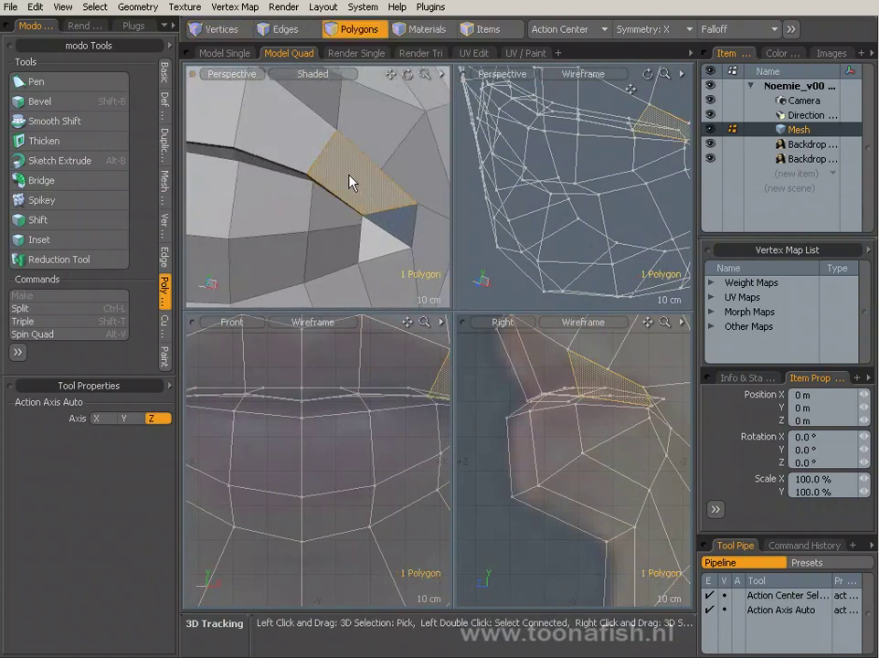
ctrl+alt+drag(335, 255, 290, 179)
key(alt+c)
- Transform the cheek area beside the nose with a 1.8 cm element falloff, and cut an edge loop there with Loop Slice
scroll(363, 212, down, 2)
key(q)
key(u)
key(y)
ctrl+alt+drag(585, 512, 585, 544)
key(t)
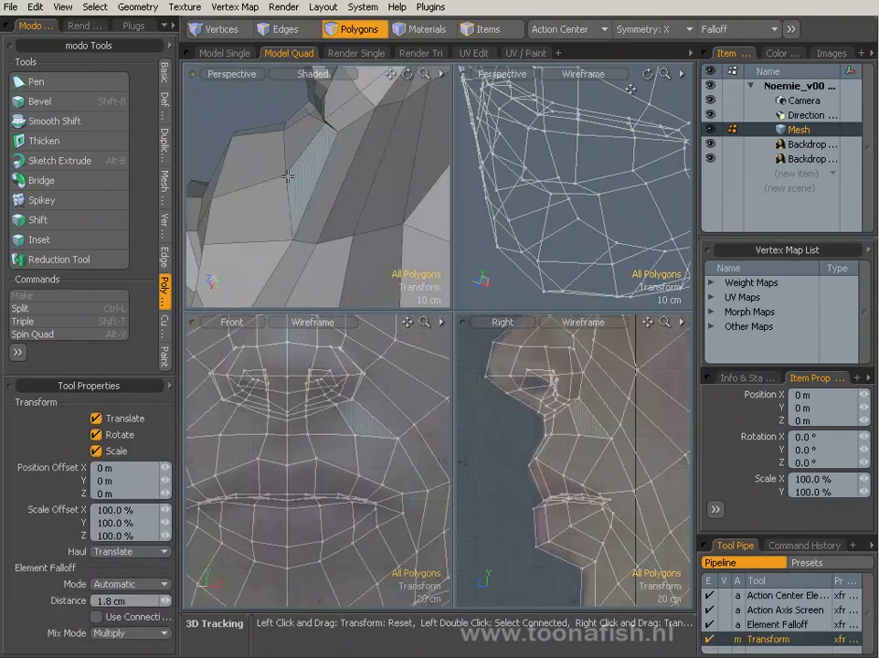
alt+drag(288, 176, 299, 148)
key(alt+c)
key(space)
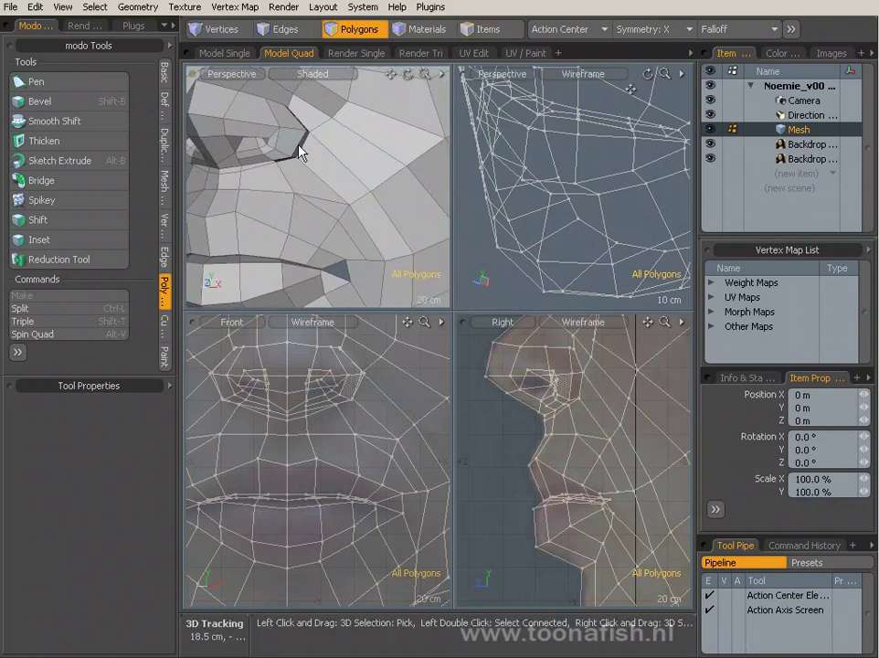
- Extend the outer forehead edges upward on both sides with Edge Extend to continue the forehead rows
alt+drag(332, 200, 358, 205)
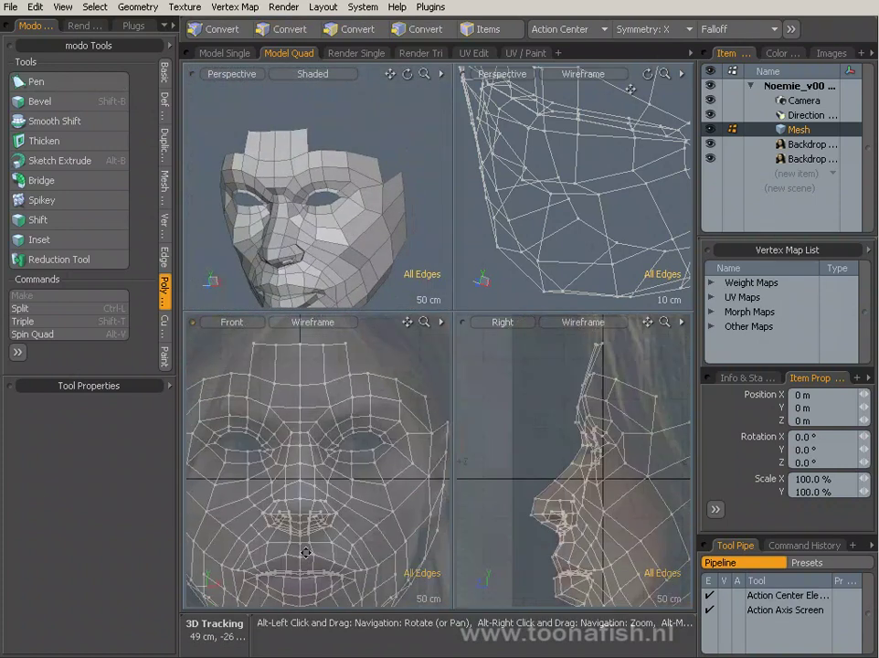
key(shift+x)
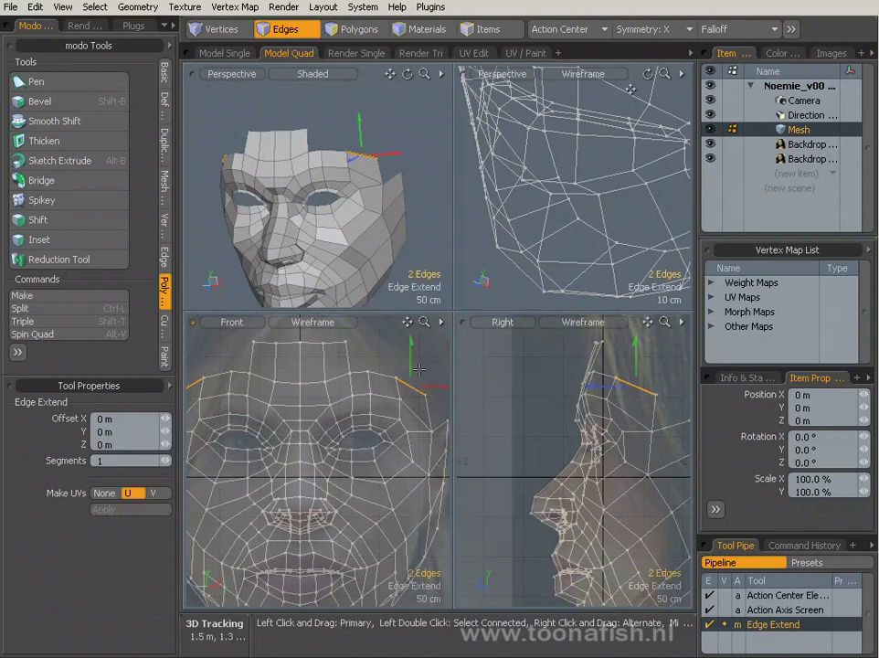
drag(549, 430, 545, 405)
alt+drag(332, 195, 290, 157)
key(s)
scroll(336, 123, up, 3)
scroll(403, 408, up, 3)
click(285, 143)
key(space)
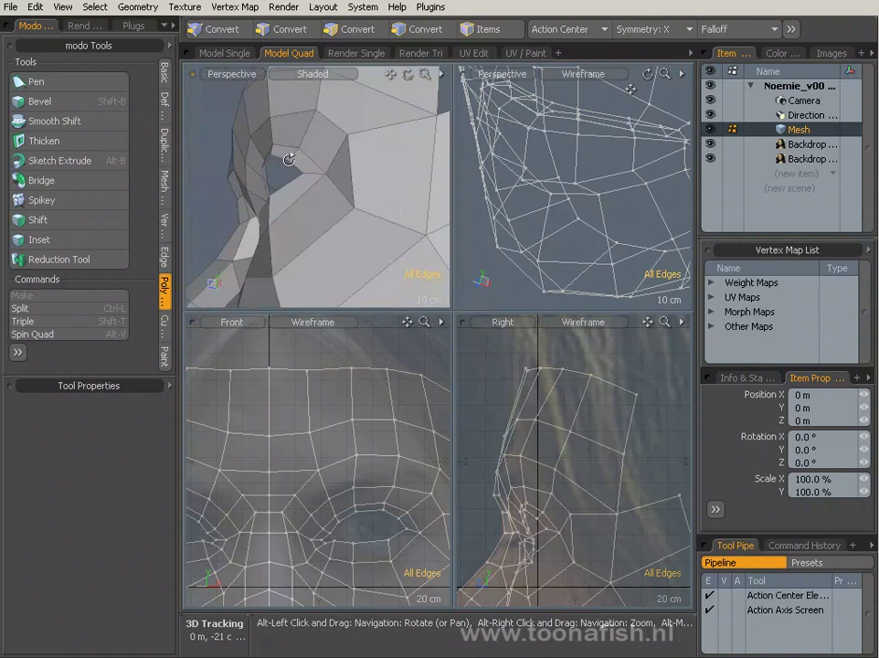
- Move the lower eyelid edge in the Front view with the element falloff Transform tool
scroll(371, 352, up, 3)
scroll(387, 428, up, 2)
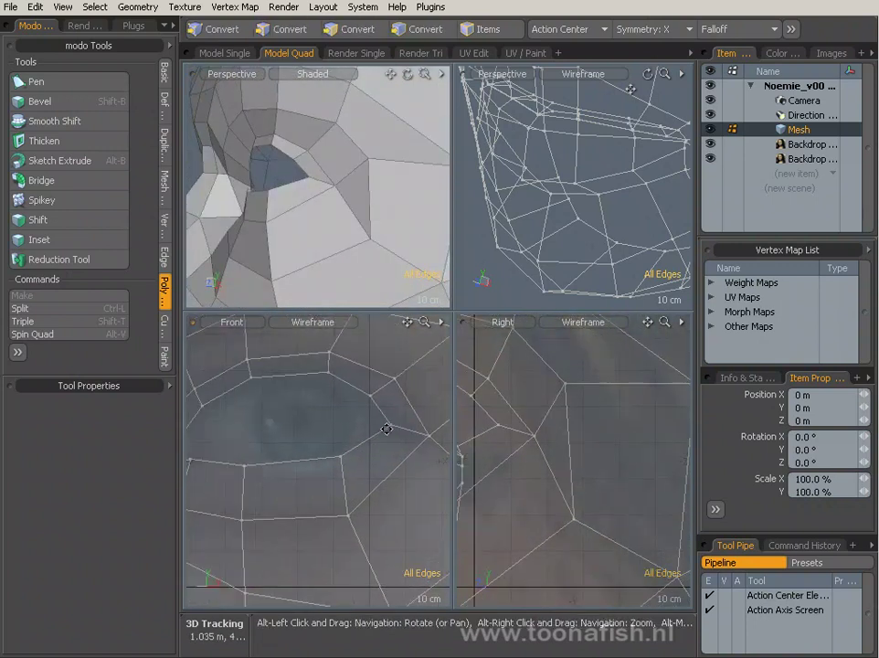
key(t)
drag(257, 456, 254, 472)
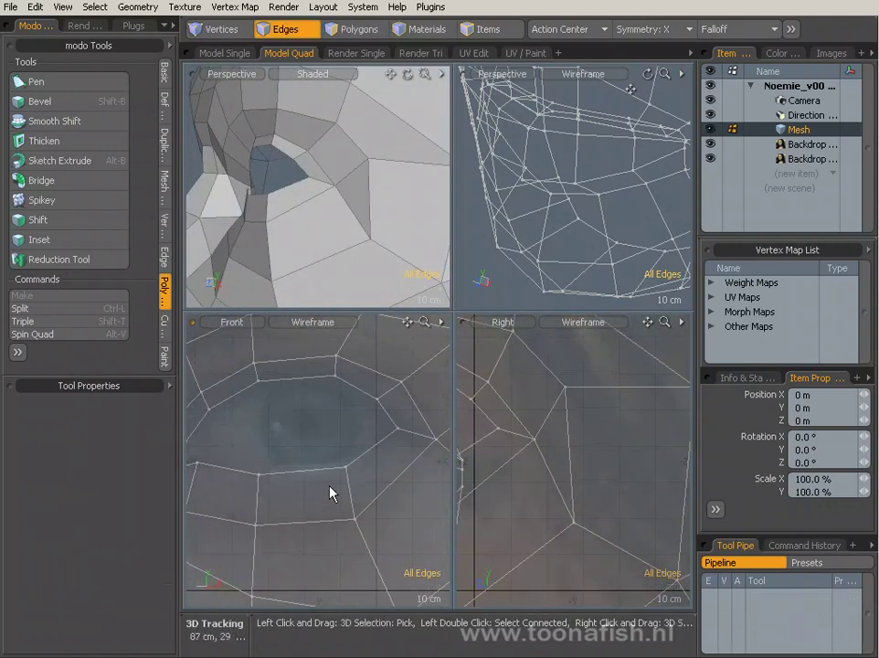
- Adjust the Front view's display options so the backdrop photo shows clearly behind the wireframe
key(o)
key(o)
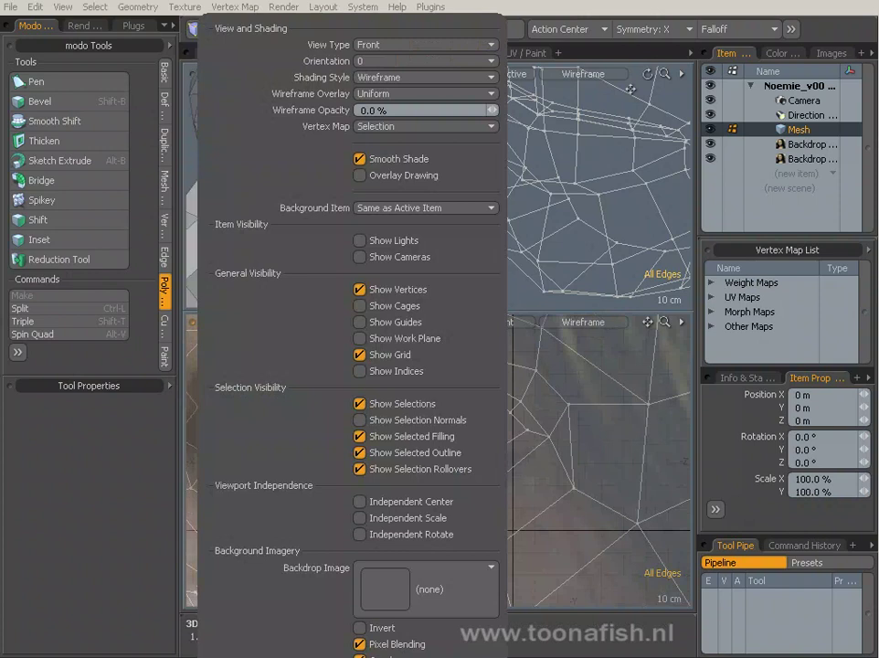
key(o)
- Reshape the eyelid and forehead edges to match the front photo, and select the six edges flanking the raised centre forehead block
key(t)
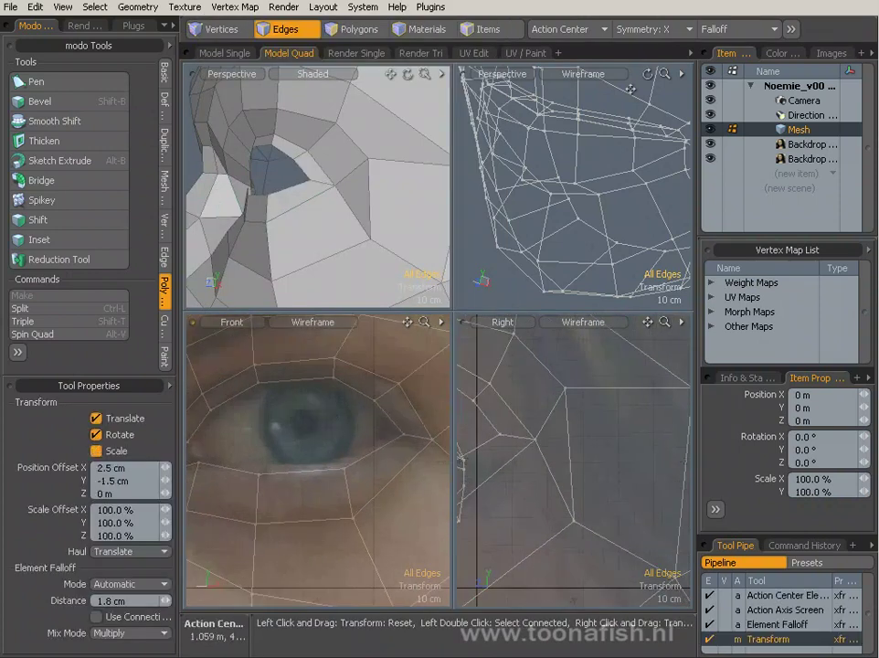
mouse_move(315, 498)
alt+right_down()
mouse_move(274, 443)
mouse_move(318, 506)
mouse_move(333, 563)
mouse_move(308, 478)
alt+right_up()
scroll(294, 329, up, 3)
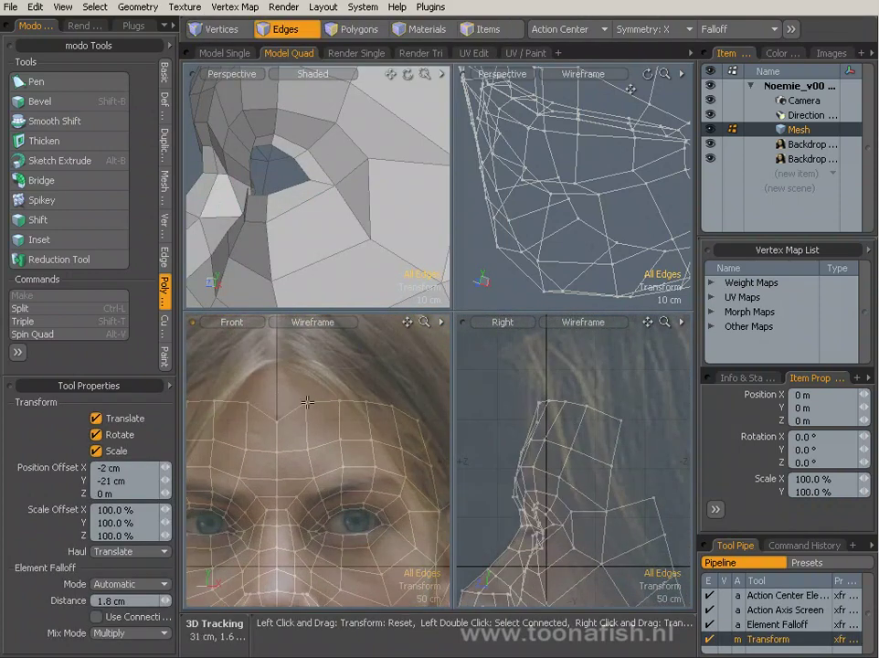
alt+right_drag(338, 475, 346, 355)
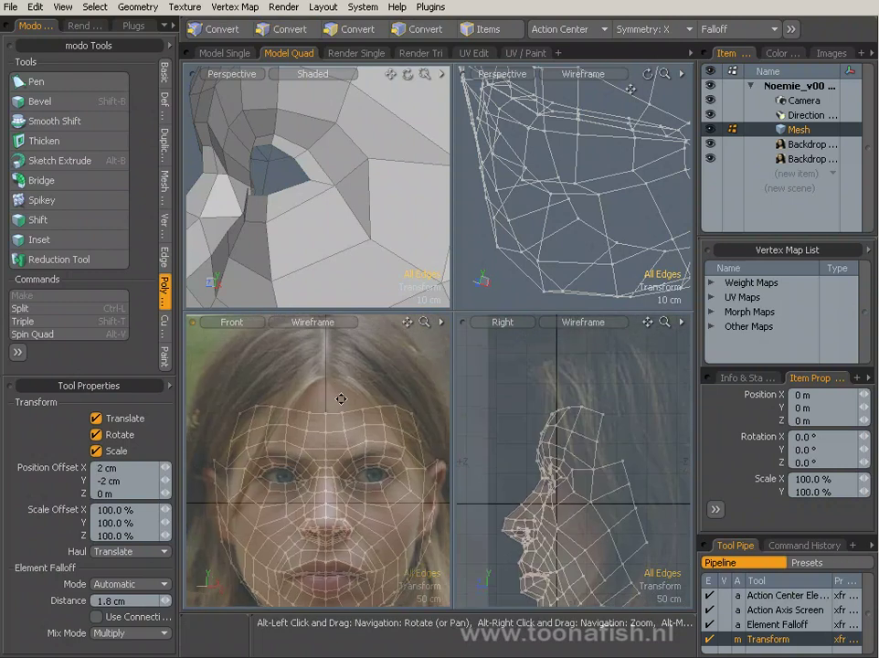
key(space)
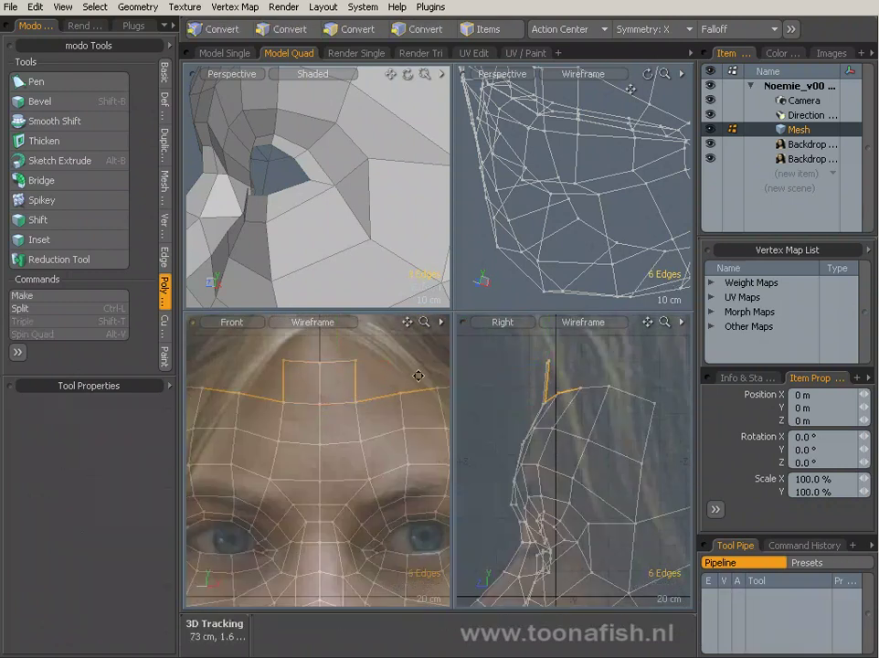
mouse_move(418, 375)
alt+right_down()
mouse_move(386, 428)
mouse_move(375, 475)
alt+right_up()
- Refine the vertices around the temple and outer eye corner with the element falloff Transform tool
alt+right_drag(311, 229, 337, 198)
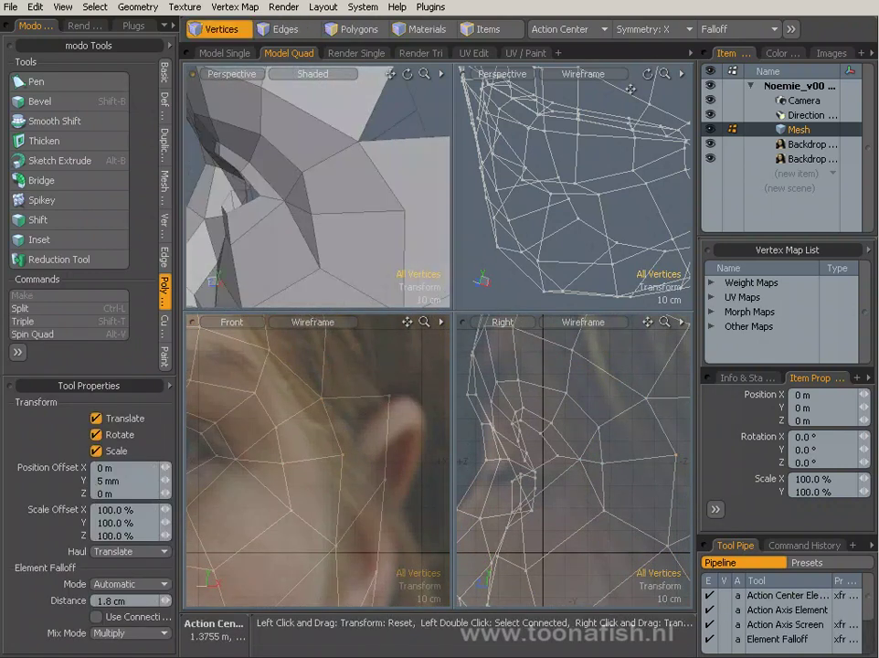
drag(311, 230, 321, 215)
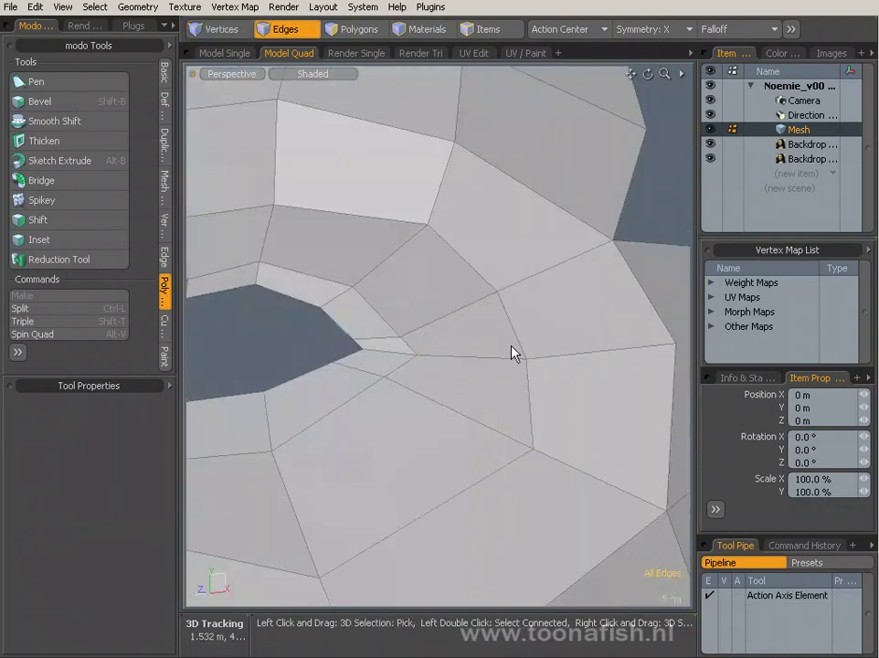
alt+drag(514, 354, 540, 334)
key(1)
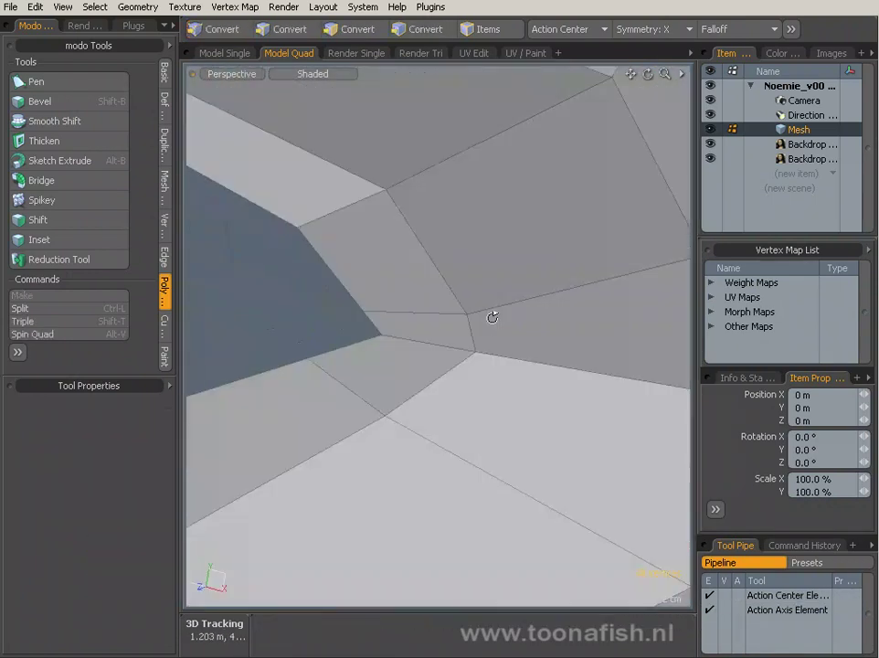
alt+drag(491, 314, 551, 327)
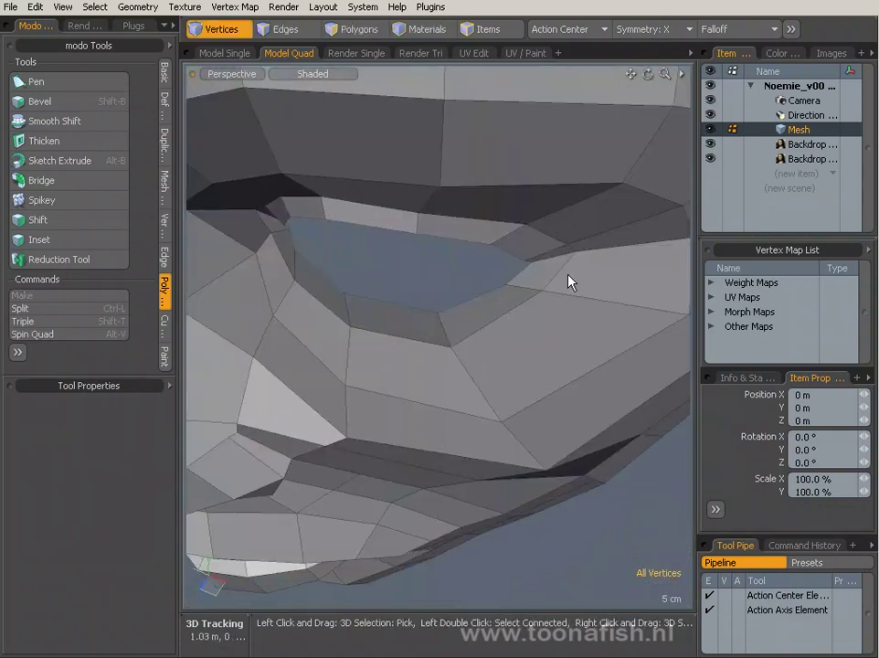
alt+drag(572, 280, 439, 357)
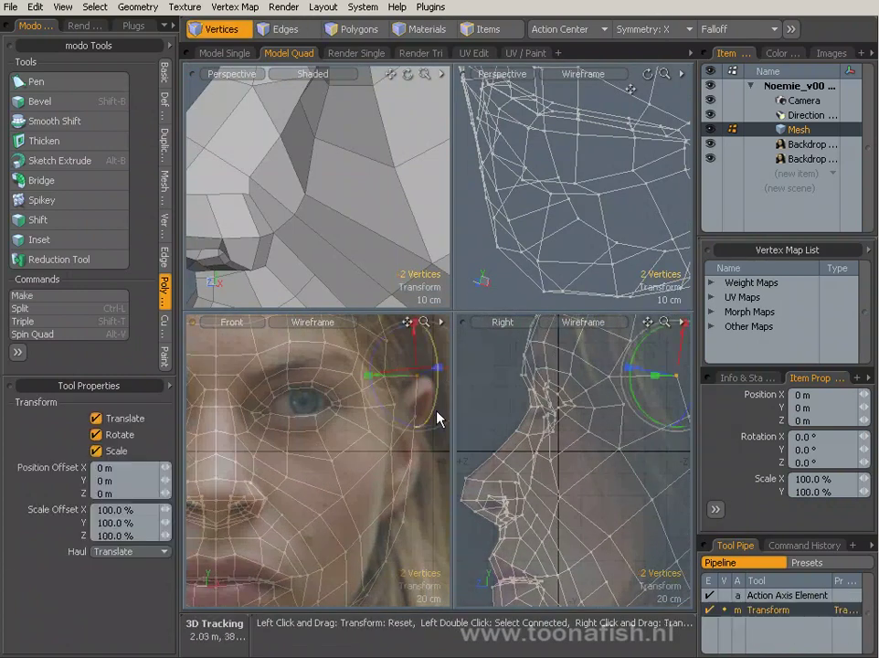
- Move the mirrored temple vertices near the ears to match the front photo, and select the cheekbone vertices below
drag(439, 418, 430, 407)
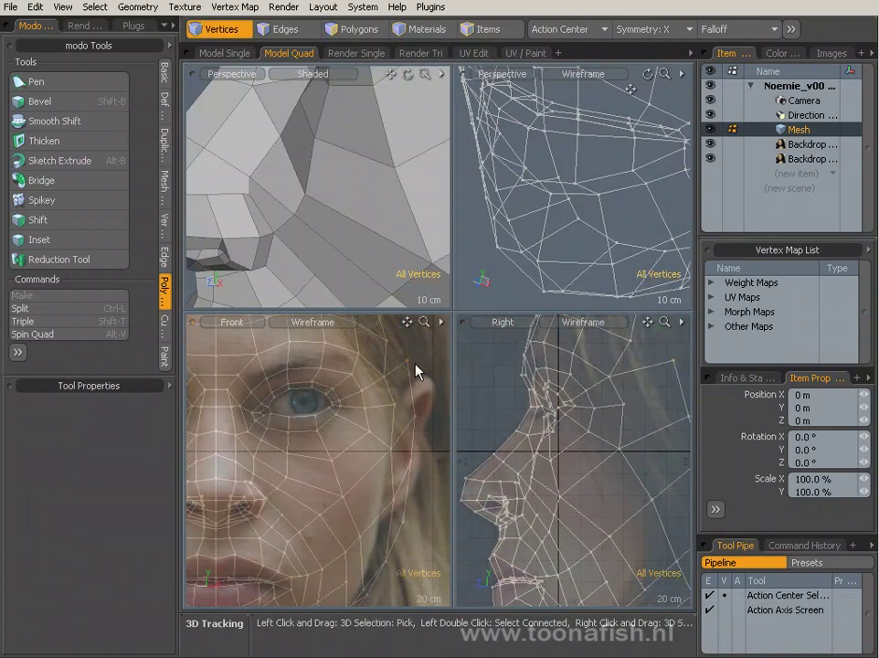
key(space)
scroll(407, 381, up, 3)
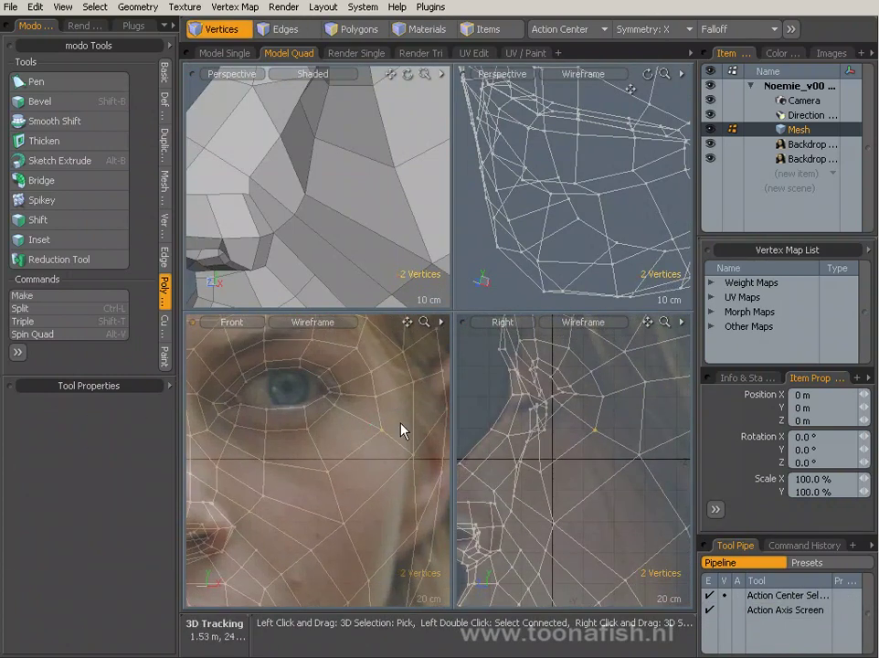
key(space)
- Preview the face with subdivision smoothing and examine the nose and mouth shape from several angles
alt+drag(289, 228, 521, 409)
key(Tab)
key(Tab)
scroll(356, 469, up, 3)
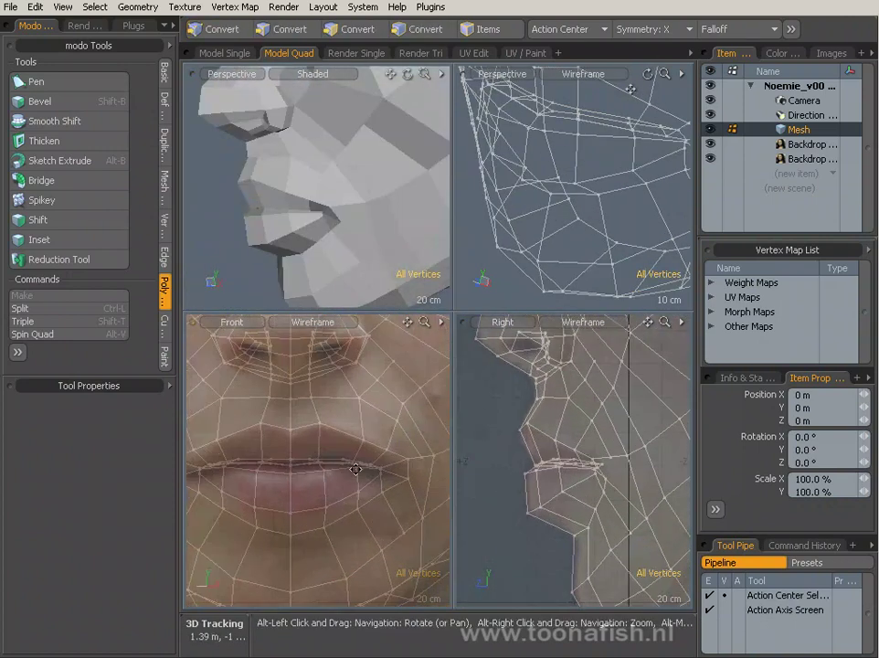
alt+drag(358, 275, 341, 202)
mouse_move(567, 92)
alt+mouse_down()
mouse_move(569, 128)
mouse_move(526, 203)
alt+mouse_up()
mouse_move(402, 200)
alt+mouse_down()
mouse_move(317, 203)
mouse_move(346, 180)
mouse_move(320, 170)
mouse_move(352, 167)
mouse_move(360, 172)
mouse_move(334, 201)
mouse_move(325, 187)
mouse_move(330, 196)
mouse_move(308, 202)
mouse_move(343, 151)
mouse_move(347, 183)
mouse_move(331, 245)
mouse_move(349, 215)
mouse_move(318, 176)
alt+mouse_up()
- Adjust the lower face mesh with the Transform tools, and cut an edge loop with Loop Slice
key(t)
key(space)
key(t)
click(323, 181)
key(space)
key(y)
key(alt+c)
key(space)
- Slide the jawline edges, and slide the mirrored pair of jaw vertices 1.5 cm with the Slide tool
alt+drag(361, 240, 342, 211)
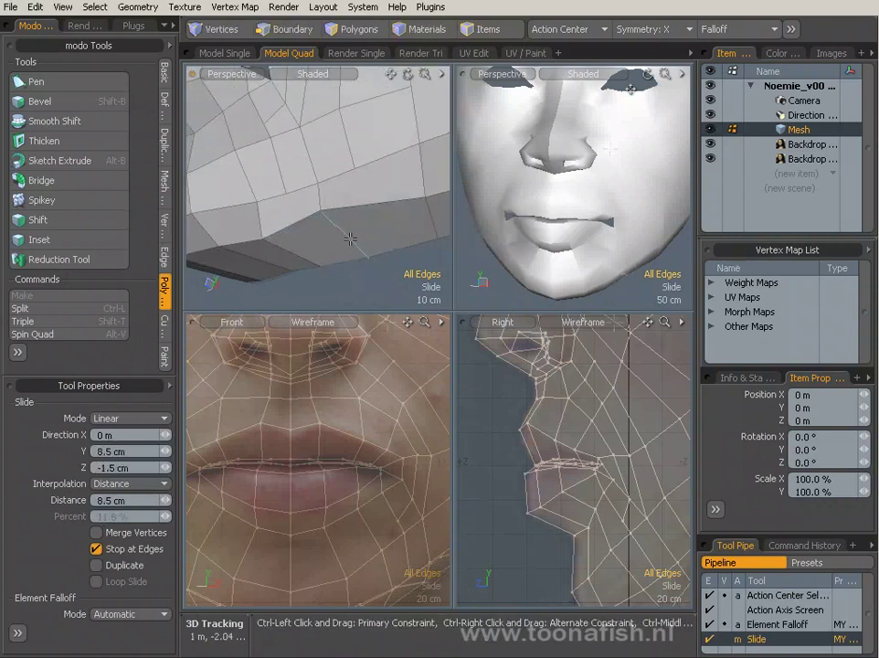
key(space)
alt+drag(350, 238, 329, 239)
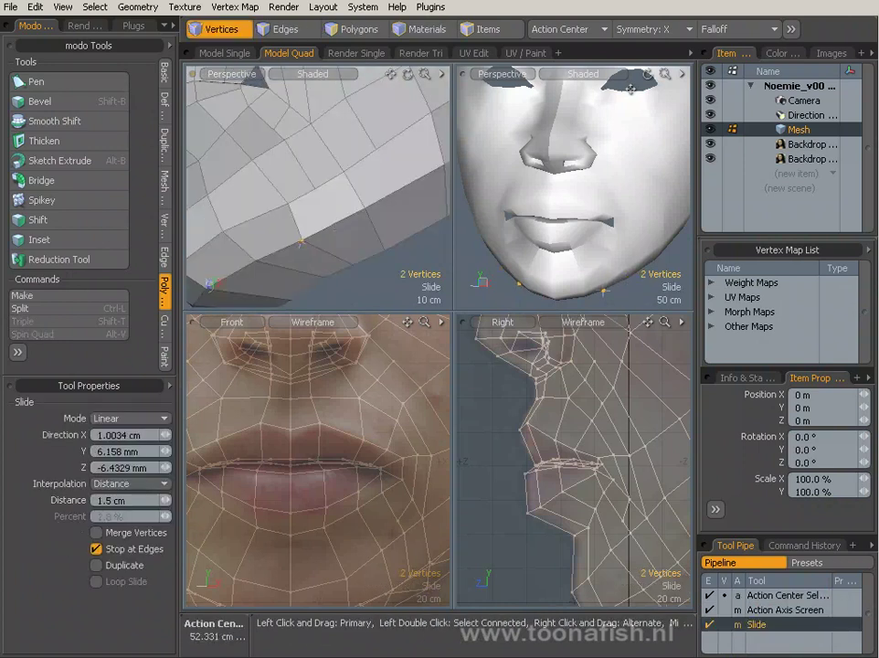
key(space)
- Adjust the chin vertices below the lower lip with the Transform tool
alt+drag(334, 247, 625, 226)
key(Tab)
scroll(387, 144, up, 5)
alt+drag(387, 144, 361, 242)
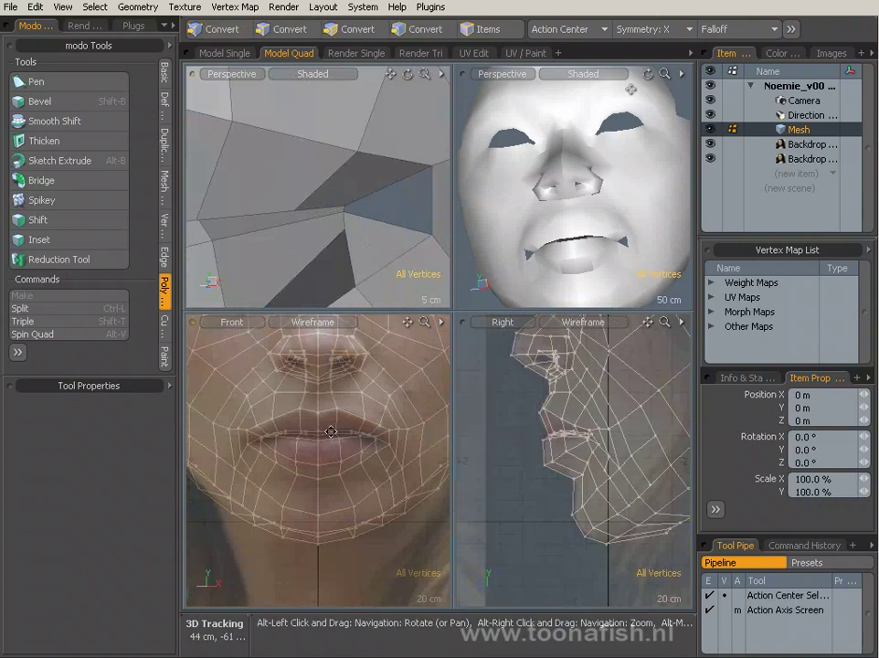
alt+drag(361, 242, 371, 180)
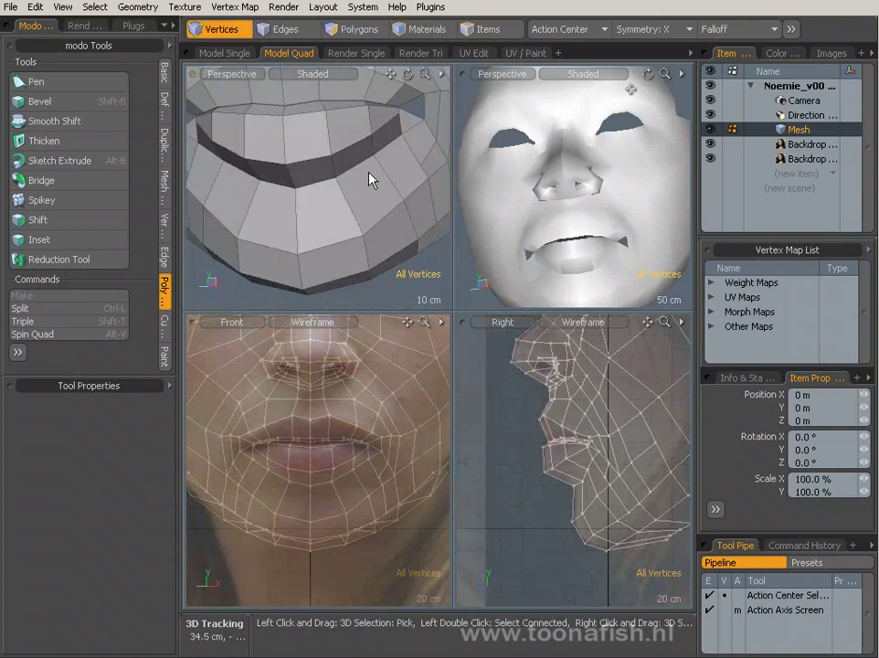
key(t)
scroll(336, 222, up, 3)
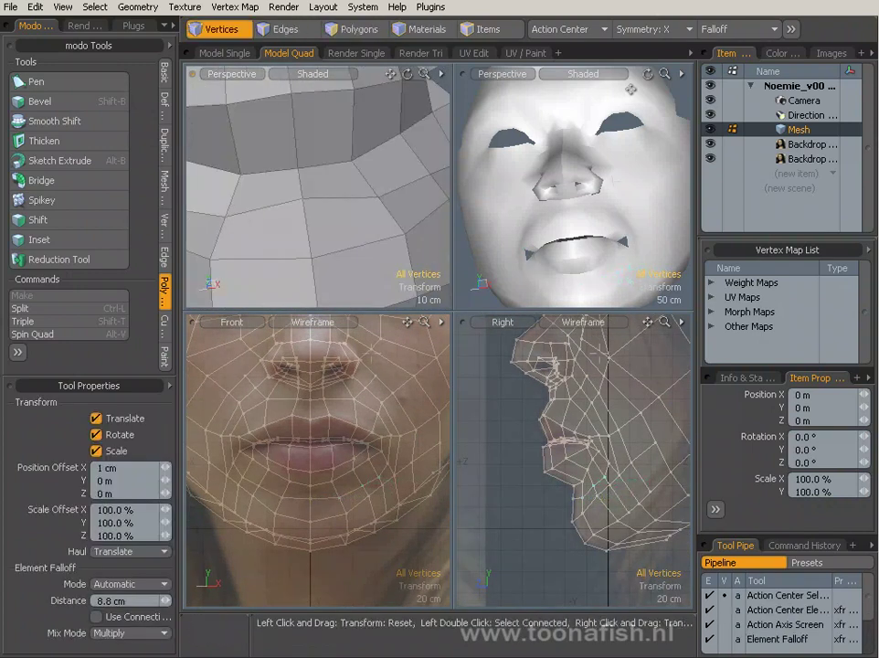
scroll(379, 466, up, 3)
scroll(402, 190, up, 2)
- Slide the vertices below the lower lip, and move the neighbouring chin vertices with the Transform tool
key(alt+h)
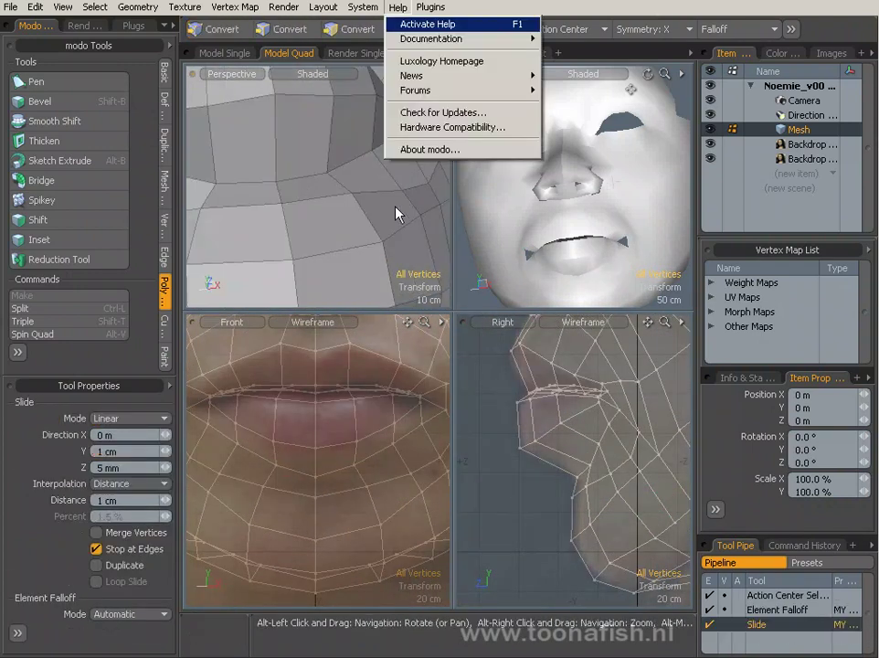
key(Escape)
drag(423, 172, 380, 178)
key(space)
key(t)
drag(397, 391, 366, 386)
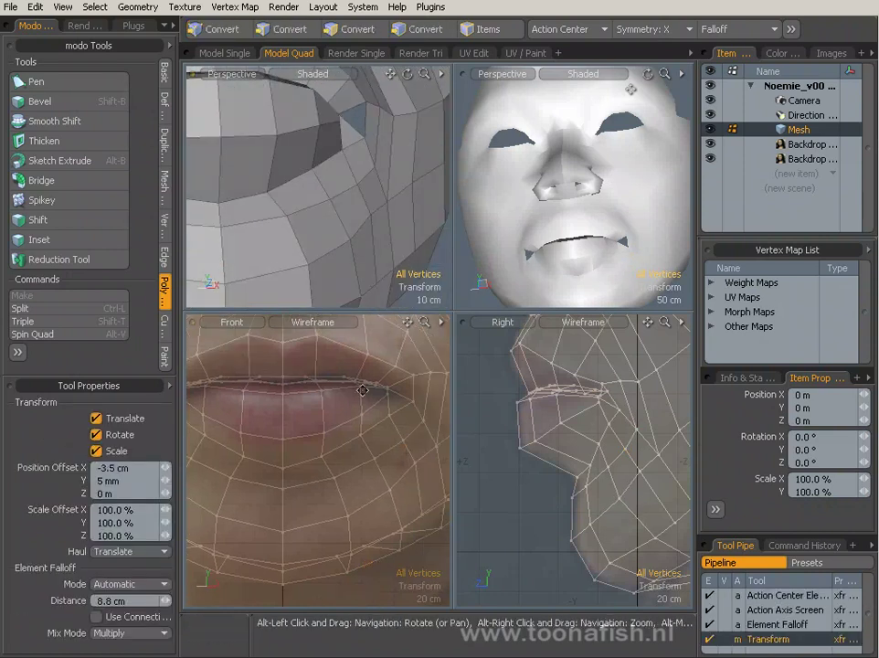
- Close the gaps at the mouth corners, and cut a new edge at the lip corner with Edge Slice at 79%
alt+drag(387, 203, 392, 161)
alt+drag(548, 183, 496, 211)
alt+right_drag(496, 210, 605, 251)
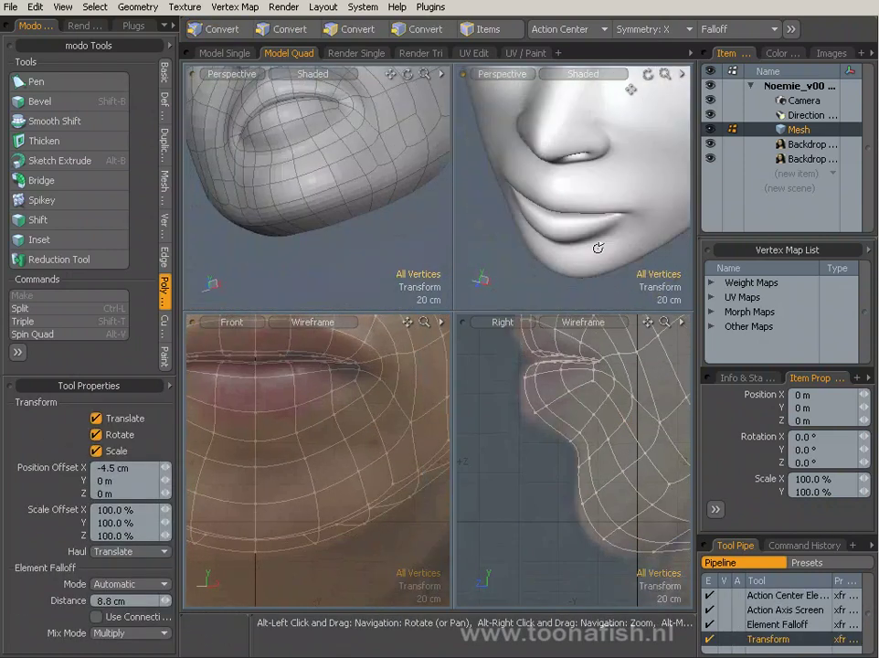
alt+drag(384, 151, 366, 210)
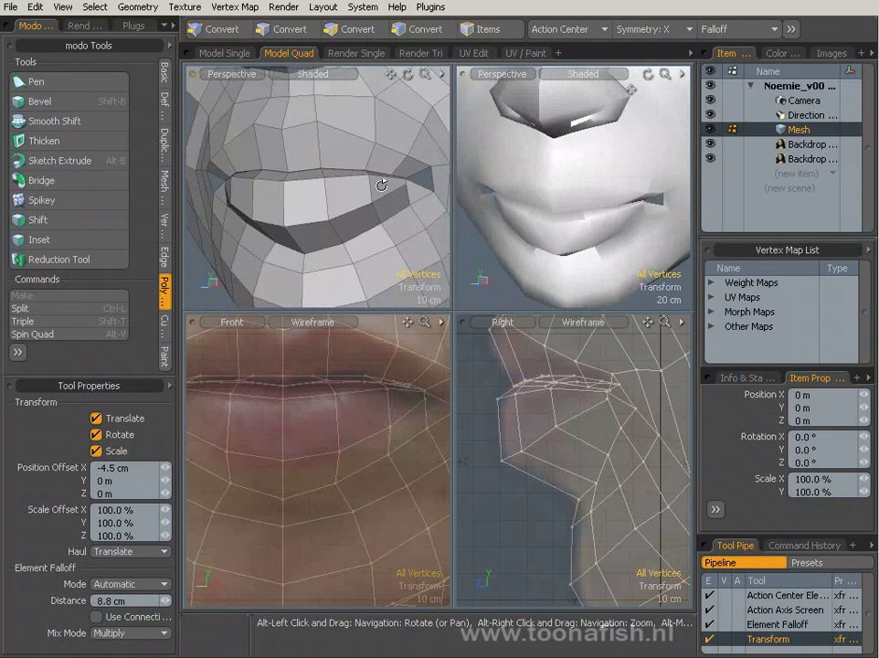
scroll(591, 491, up, 3)
alt+right_drag(311, 192, 335, 236)
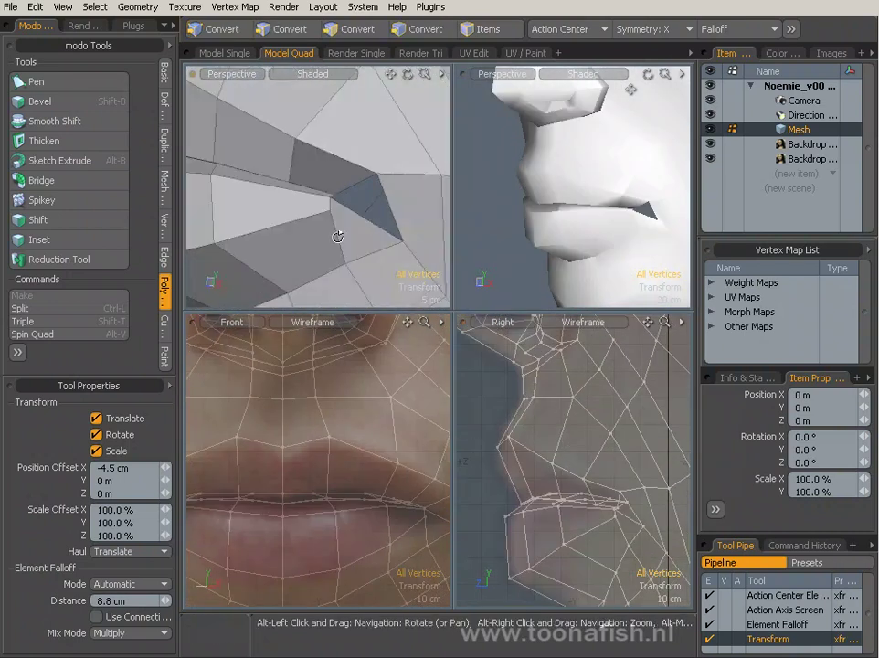
alt+drag(335, 236, 387, 176)
key(space)
key(Tab)
alt+right_drag(388, 176, 408, 212)
key(Tab)
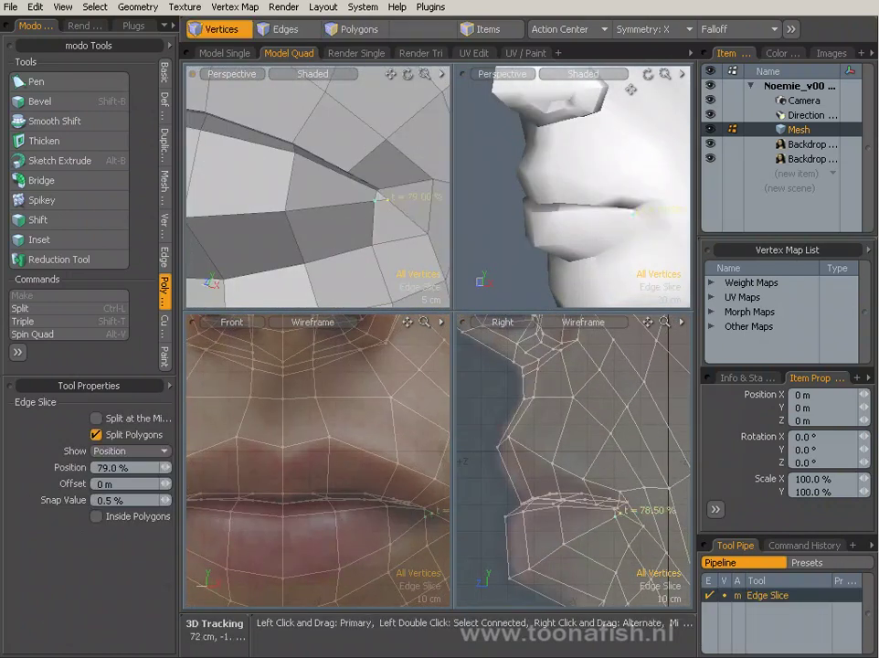
- Cut a further edge beside the mouth corner with Edge Slice, and reshape the lips with the Transform tool
key(space)
alt+right_drag(314, 117, 347, 213)
alt+right_drag(389, 183, 313, 220)
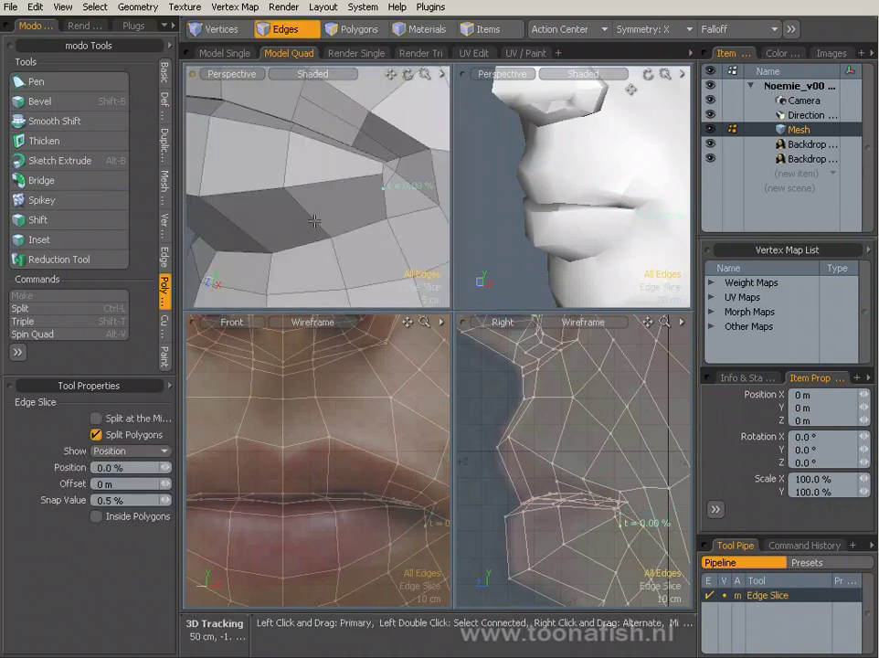
alt+drag(311, 202, 285, 199)
key(space)
alt+right_drag(285, 199, 376, 176)
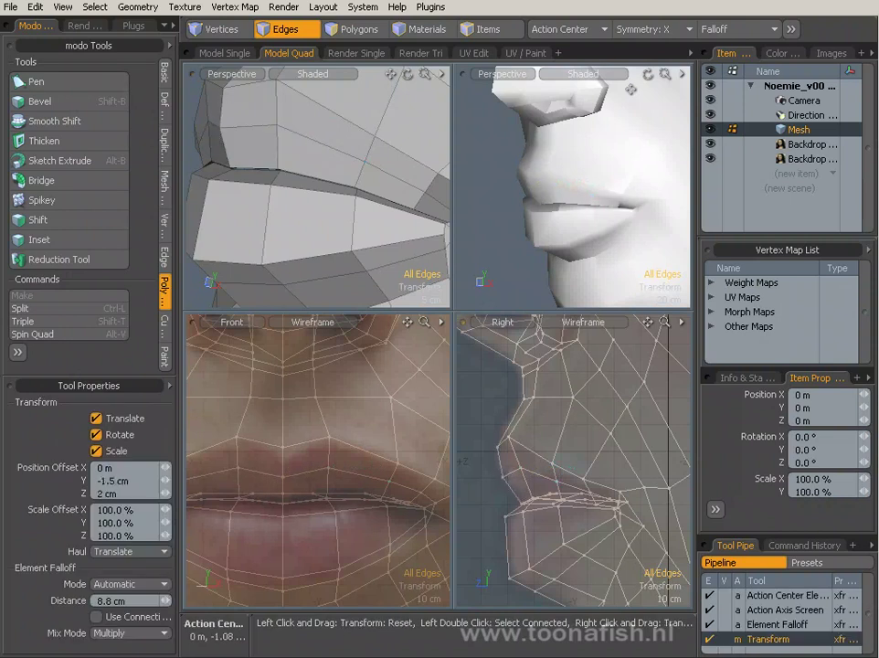
- Lower the underside of the lower lip with the Transform tool, and slide the mirrored pair of chin edges 5 cm along their loop
alt+drag(310, 265, 342, 197)
double_click(329, 217)
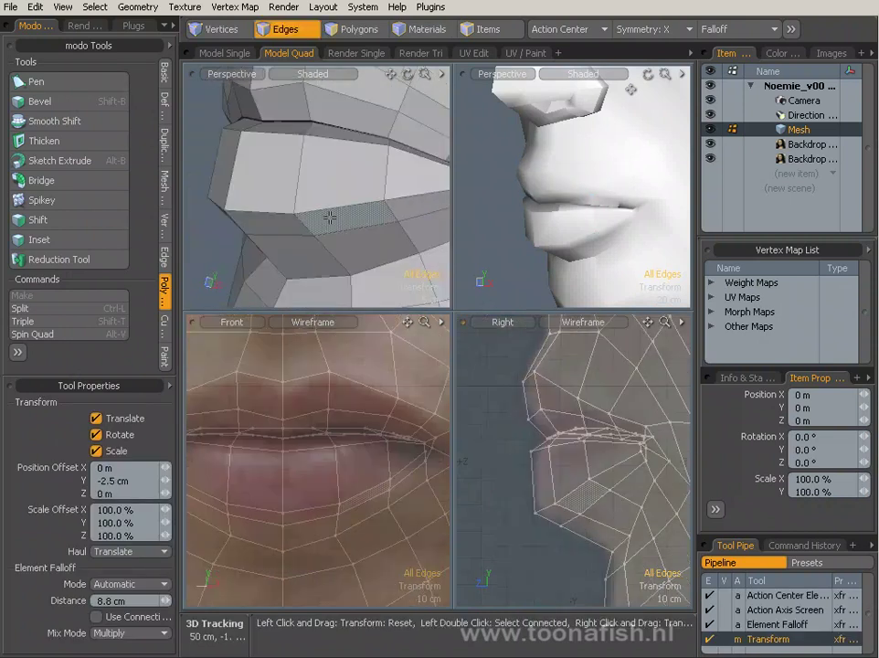
alt+drag(363, 299, 363, 196)
key(alt+h)
mouse_move(363, 197)
alt+right_down()
mouse_move(340, 184)
mouse_move(359, 197)
alt+right_up()
key(Escape)
key(2)
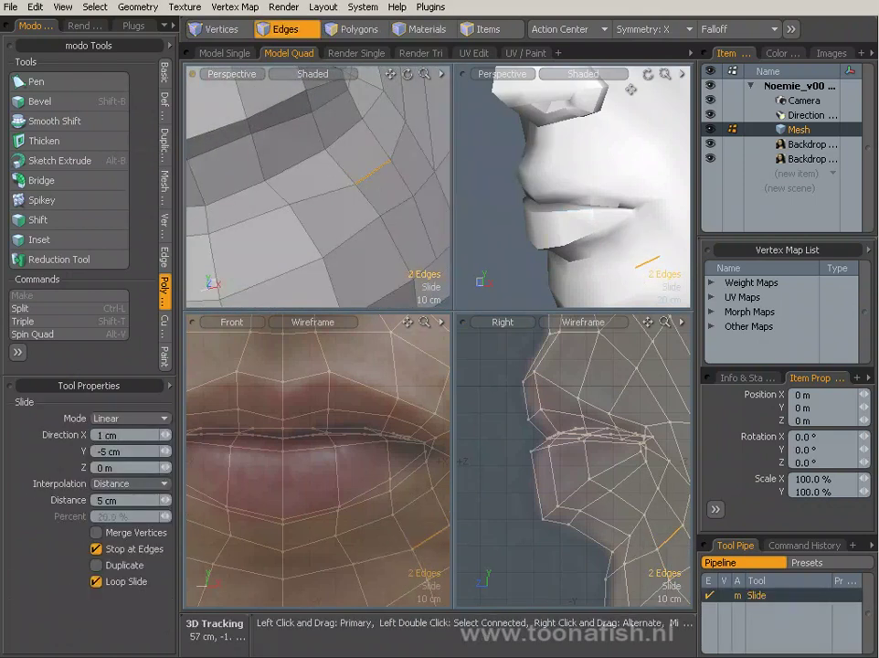
- Preview the whole face with subdivision smoothing and examine the nose and mouth from the front and side
alt+drag(378, 137, 330, 202)
key(a)
key(a)
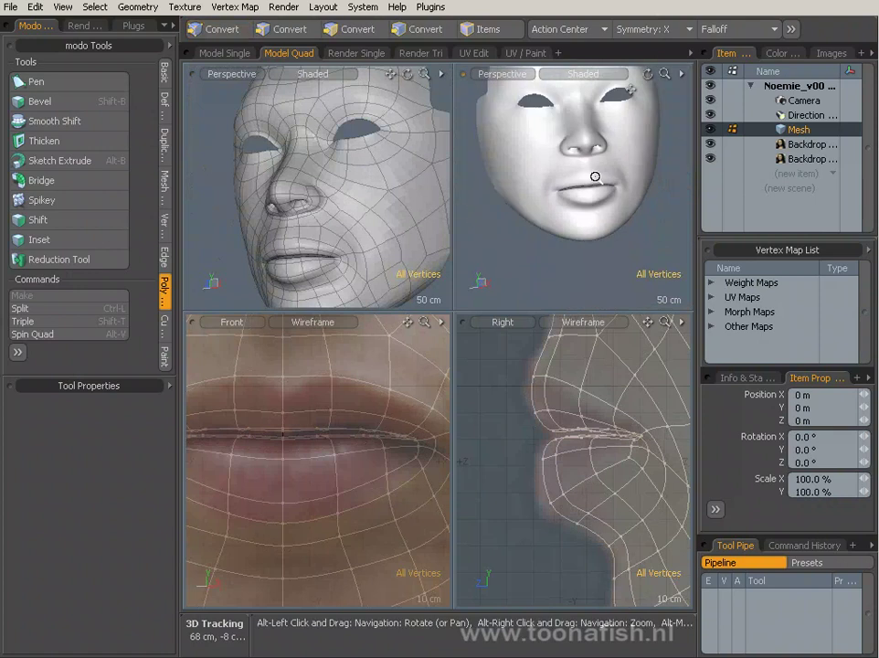
alt+drag(589, 181, 583, 177)
alt+right_drag(566, 201, 598, 179)
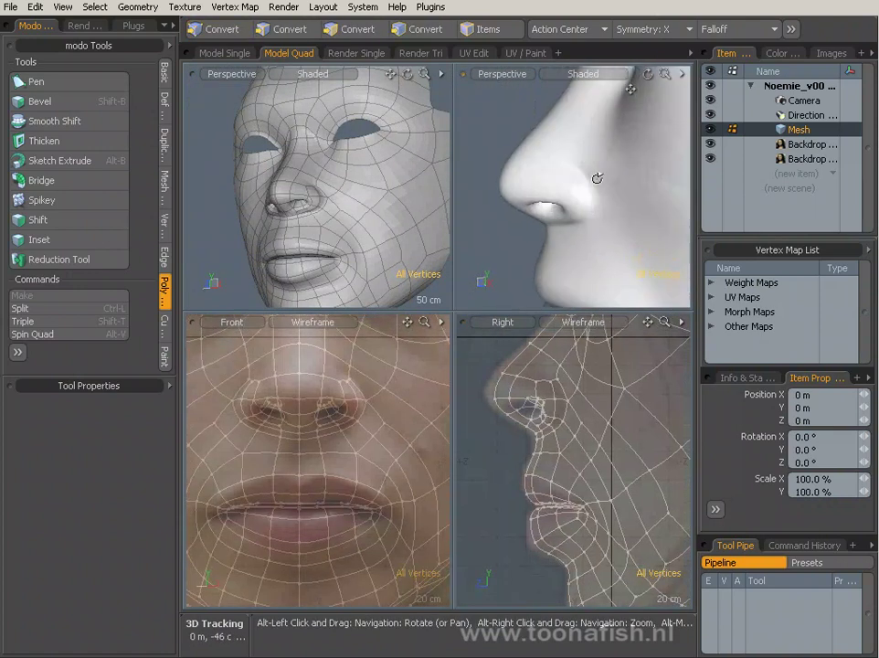
alt+drag(384, 165, 577, 173)
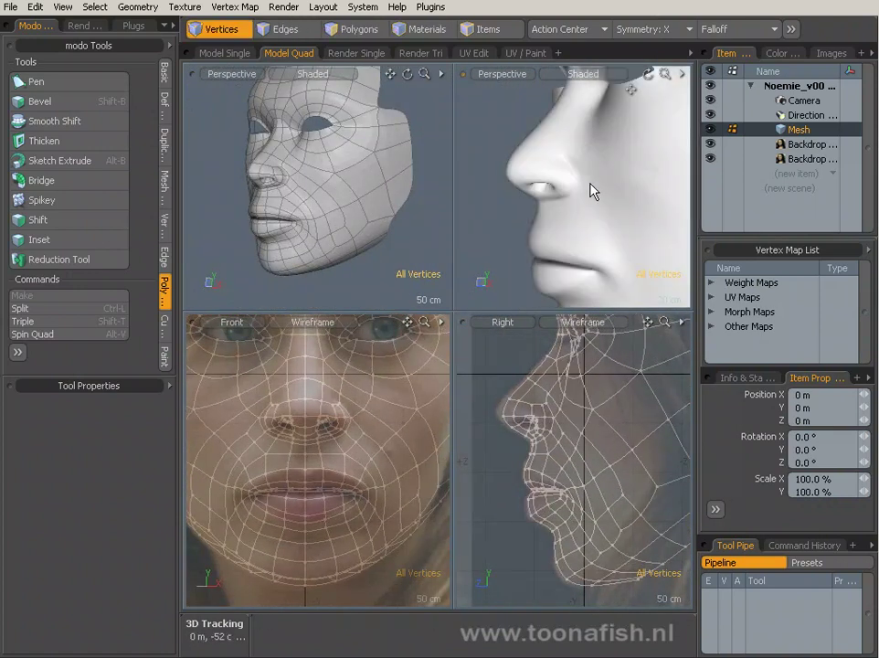
- Cut an edge across the side of the nose with Edge Slice, and adjust the nose vertices with the Transform tool
alt+right_drag(346, 268, 344, 181)
key(Tab)
key(alt+c)
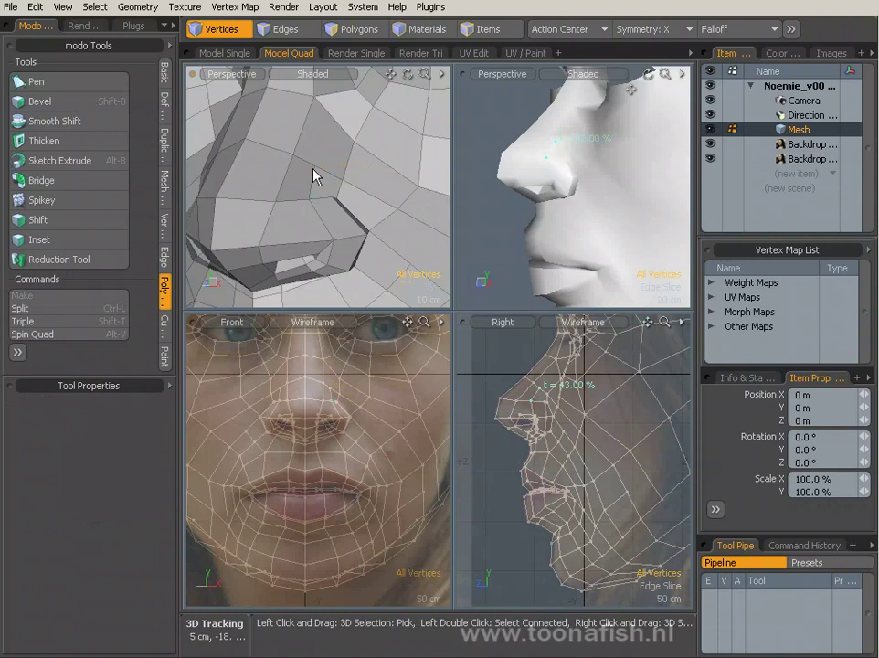
alt+drag(314, 177, 367, 361)
alt+right_drag(368, 361, 340, 395)
key(t)
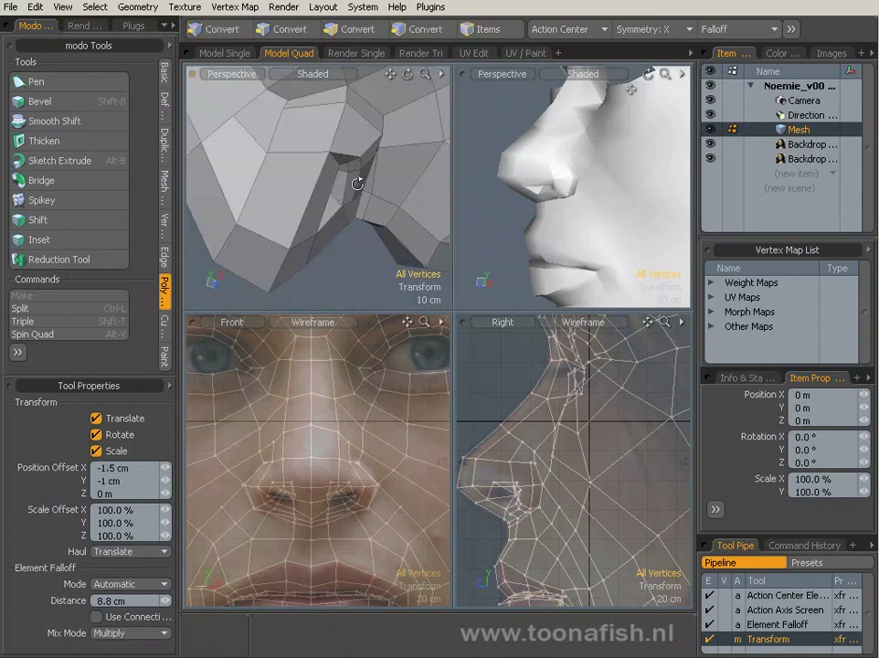
- Reshape the bridge of the nose between the eyes with the Transform tool
alt+right_drag(315, 149, 320, 443)
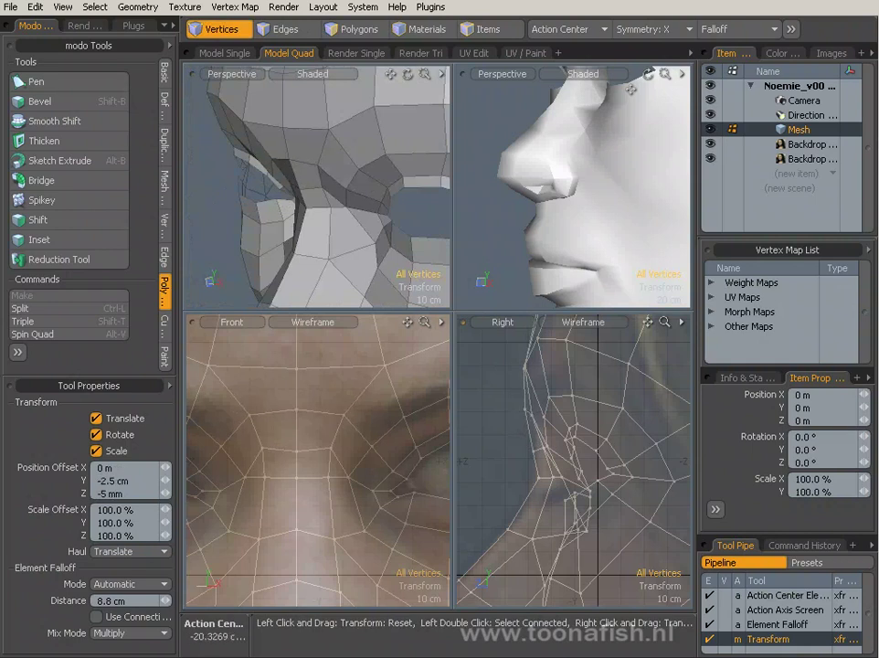
alt+drag(274, 201, 344, 247)
key(c)
click(344, 248)
key(t)
- Select the polygons surrounding the inner eye corner and examine them in the maximized perspective view
key(3)
key(ctrl+space)
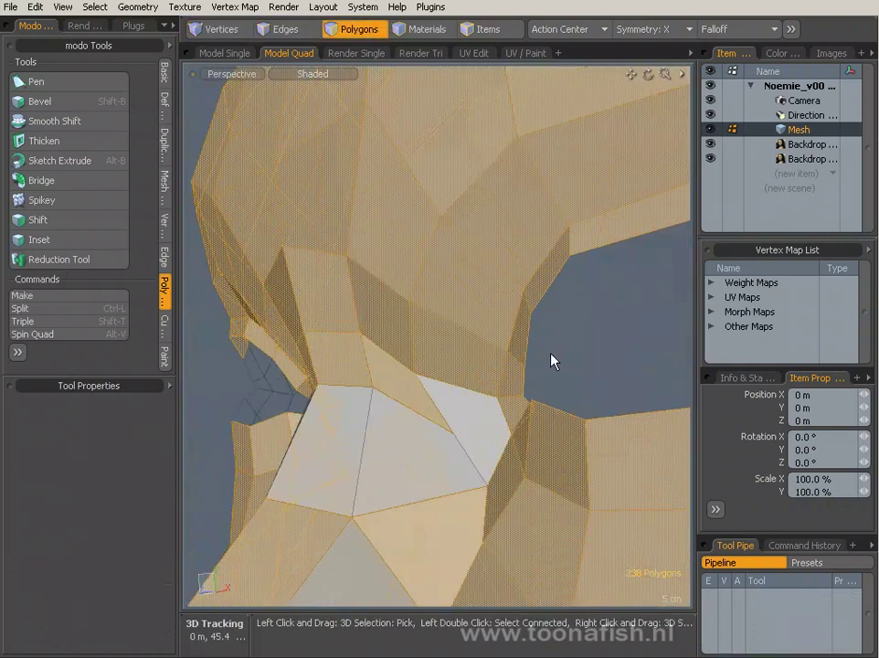
alt+drag(384, 329, 453, 318)
key(ctrl+space)
- Adjust the cheek with the Transform tool, and cut a new edge across the outer cheek polygons with Edge Slice
alt+drag(320, 274, 351, 215)
scroll(351, 216, up, 5)
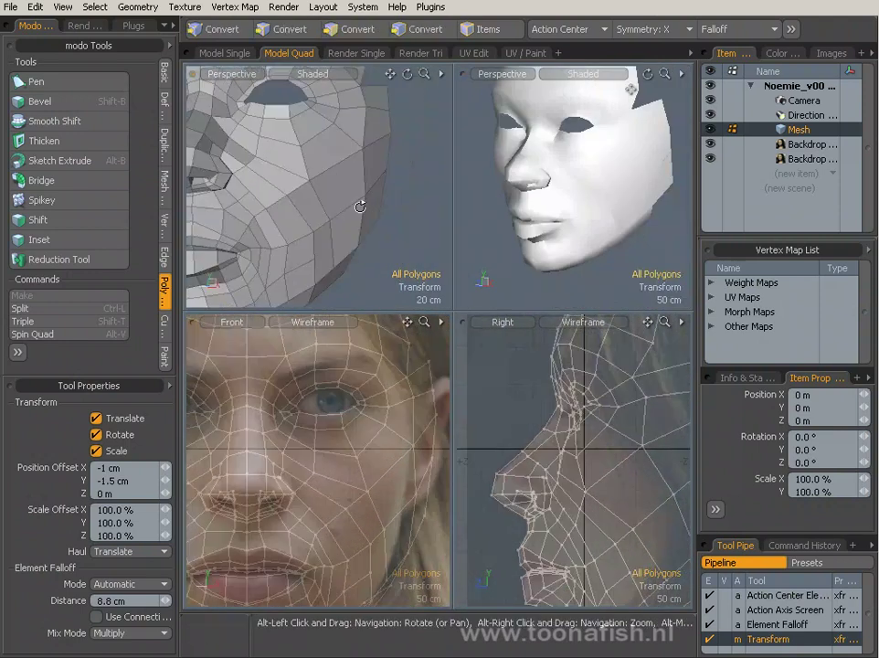
alt+drag(316, 174, 329, 159)
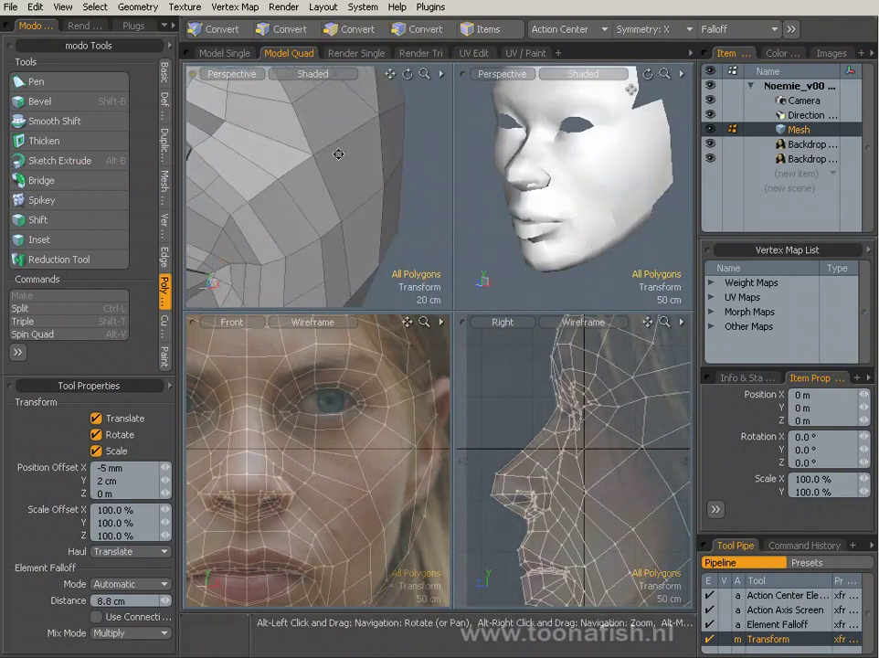
key(alt+c)
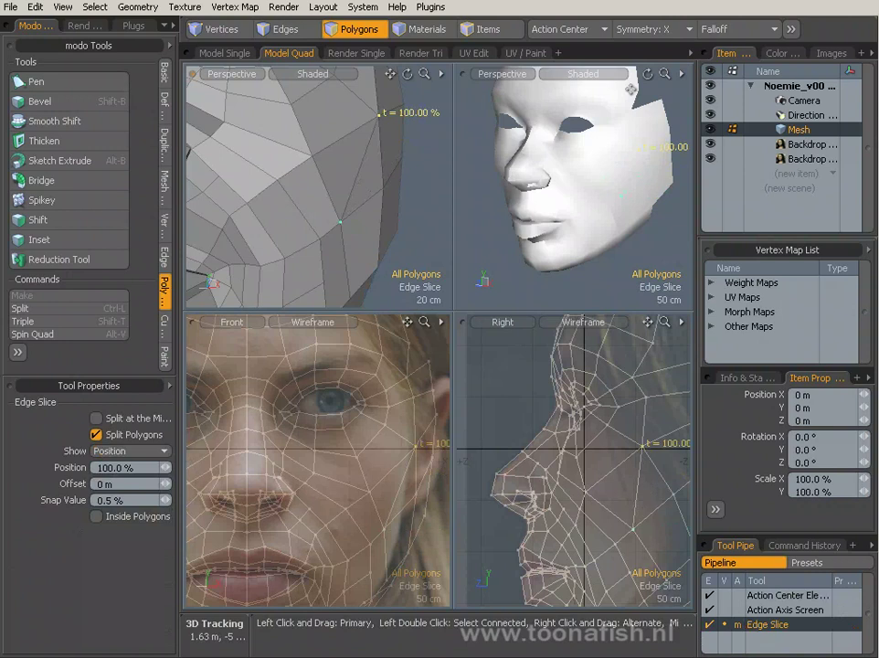
alt+drag(338, 219, 354, 249)
alt+drag(399, 202, 363, 187)
key(alt+c)
- Slide the outer cheek geometry 4 cm, and adjust the cheek beside the eye with the Transform tool
key(alt+h)
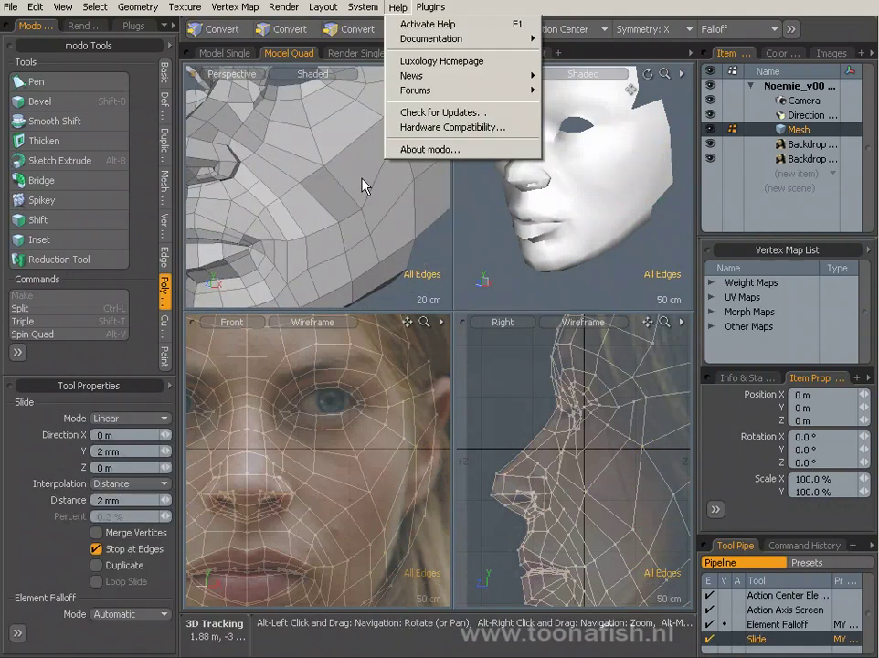
key(alt)
alt+drag(401, 128, 362, 160)
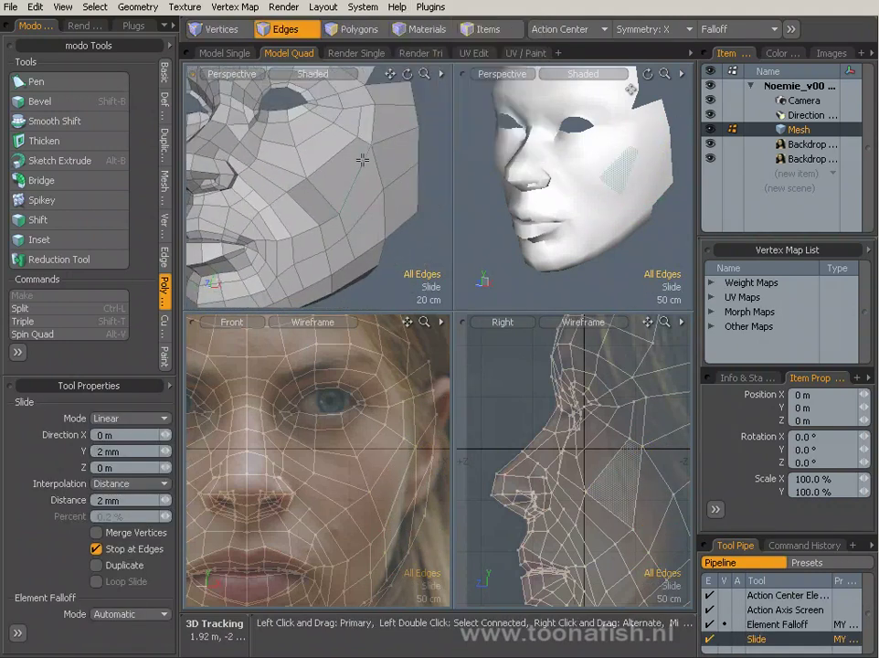
scroll(364, 136, up, 5)
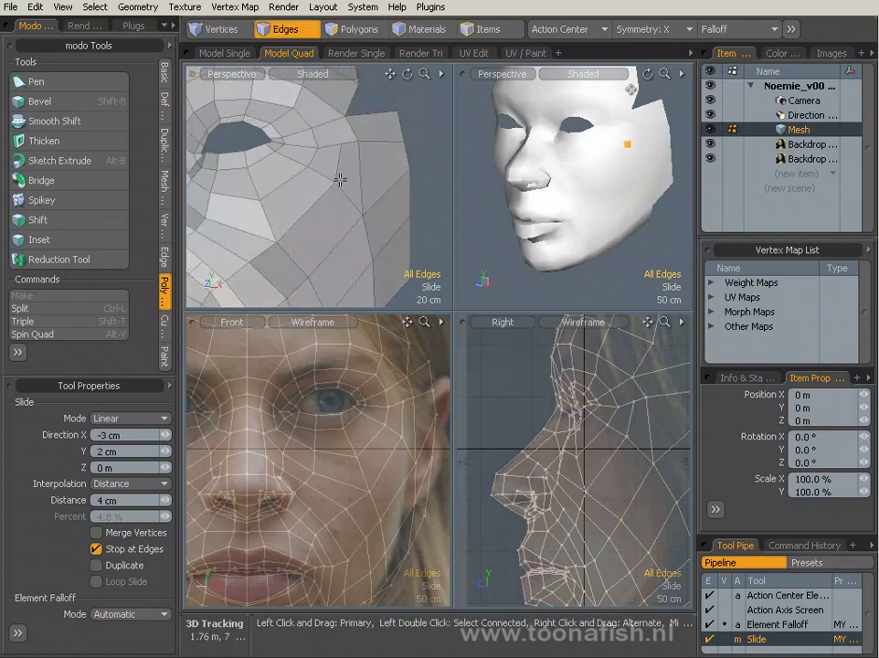
key(y)
scroll(364, 136, up, 2)
drag(364, 136, 344, 236)
- Fit the nose to the side photo with the Transform tool, offsetting it -5 mm in Y and 1 cm in Z, with smoothing on
scroll(344, 236, down, 3)
alt+drag(558, 183, 604, 210)
scroll(495, 473, up, 4)
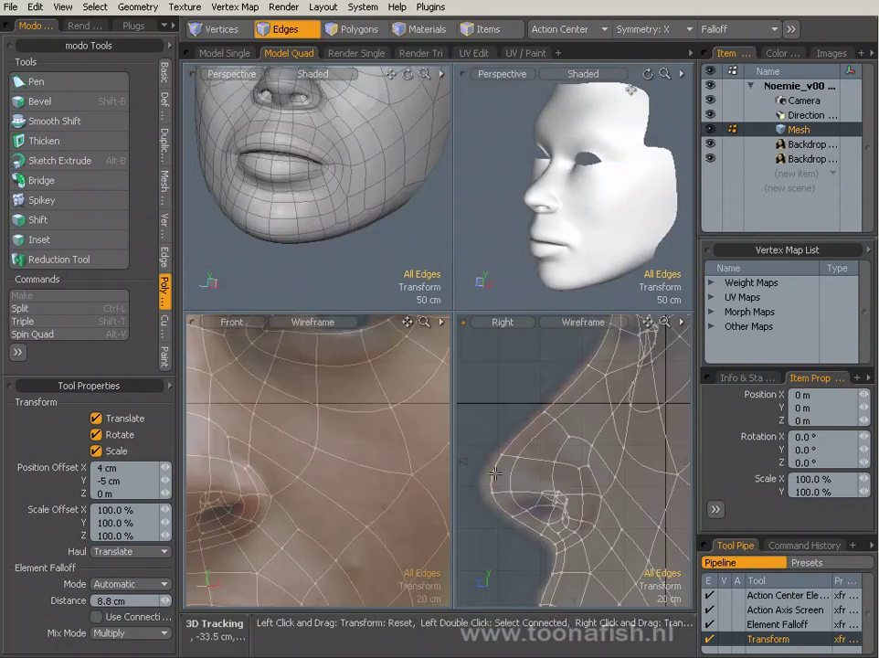
alt+drag(631, 89, 509, 222)
alt+shift+drag(504, 509, 429, 430)
scroll(430, 155, up, 3)
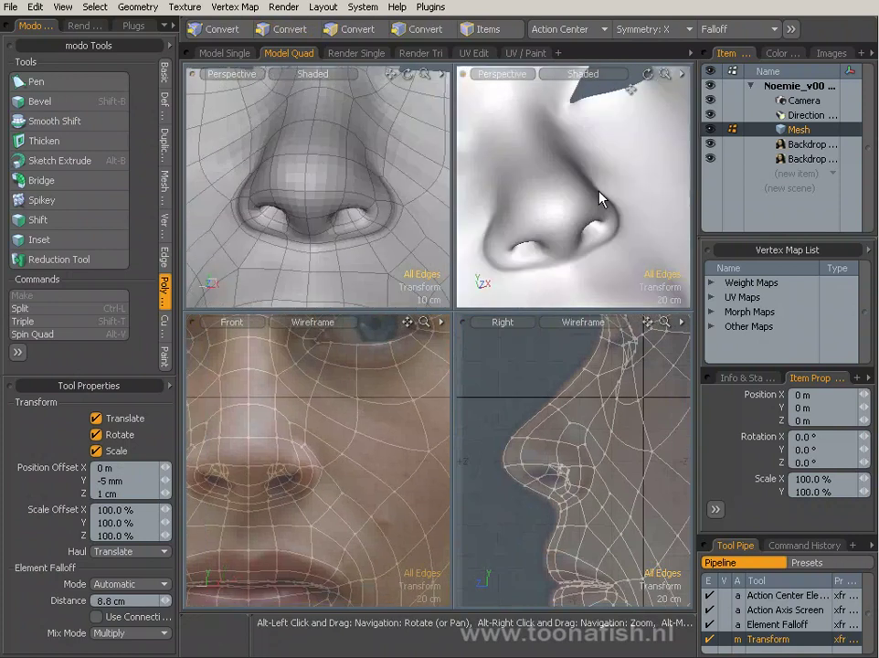
alt+drag(450, 142, 512, 197)
scroll(230, 357, down, 3)
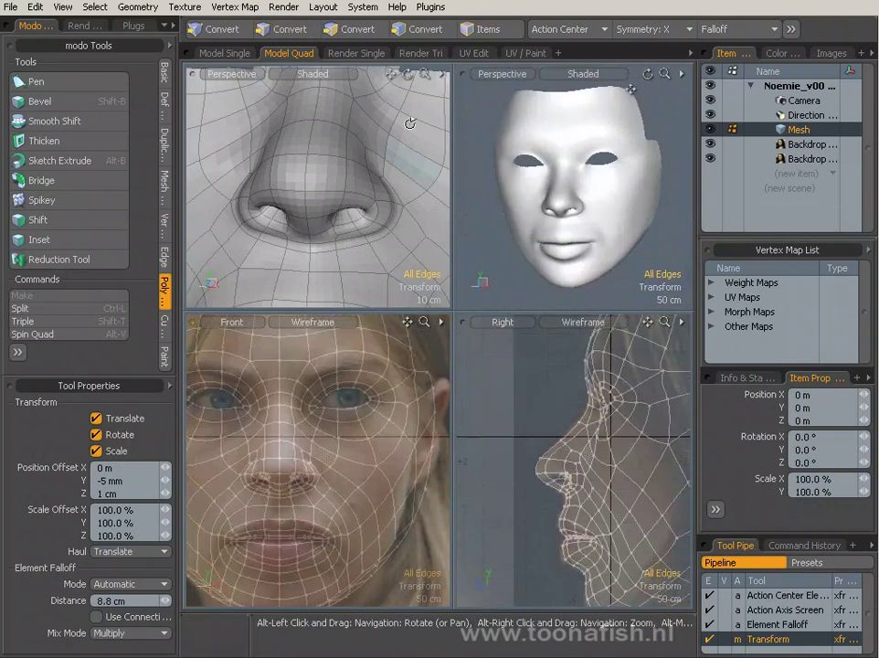
- Cut new edges around the inner eye corner with Edge Slice, adjusting the lower eyelid vertices with the Transform tool between cuts
mouse_move(275, 183)
alt+mouse_down()
mouse_move(348, 207)
mouse_move(383, 181)
mouse_move(360, 220)
mouse_move(330, 185)
mouse_move(302, 196)
mouse_move(389, 213)
mouse_move(349, 197)
mouse_move(353, 177)
mouse_move(271, 192)
alt+mouse_up()
scroll(320, 458, up, 3)
key(alt+c)
key(space)
key(t)
key(alt+c)
key(space)
key(t)
key(alt+c)
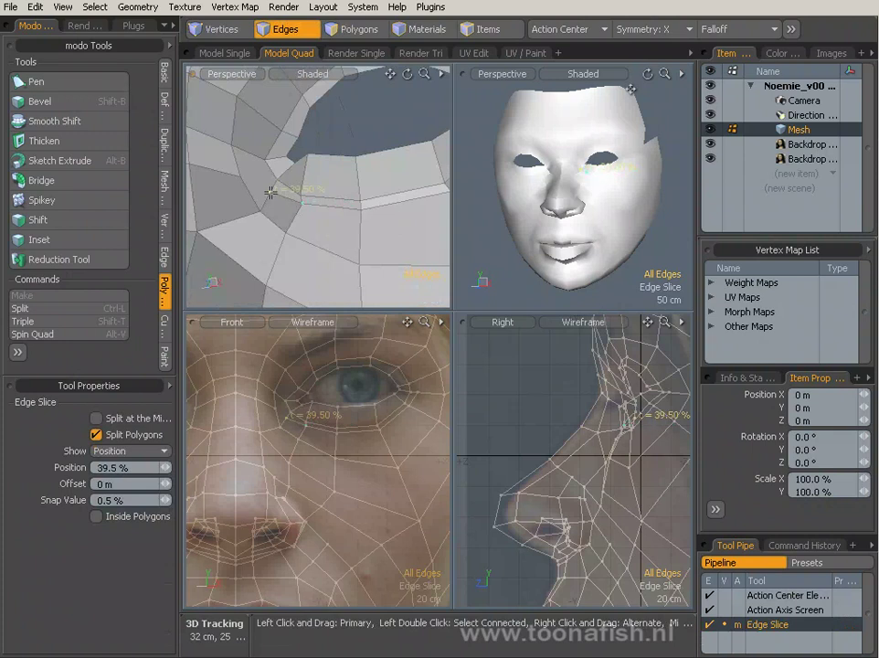
key(space)
- Select the edge loops around both eye openings and extend them into a thin inner rim
alt+drag(585, 183, 556, 197)
alt+drag(329, 183, 375, 137)
double_click(374, 138)
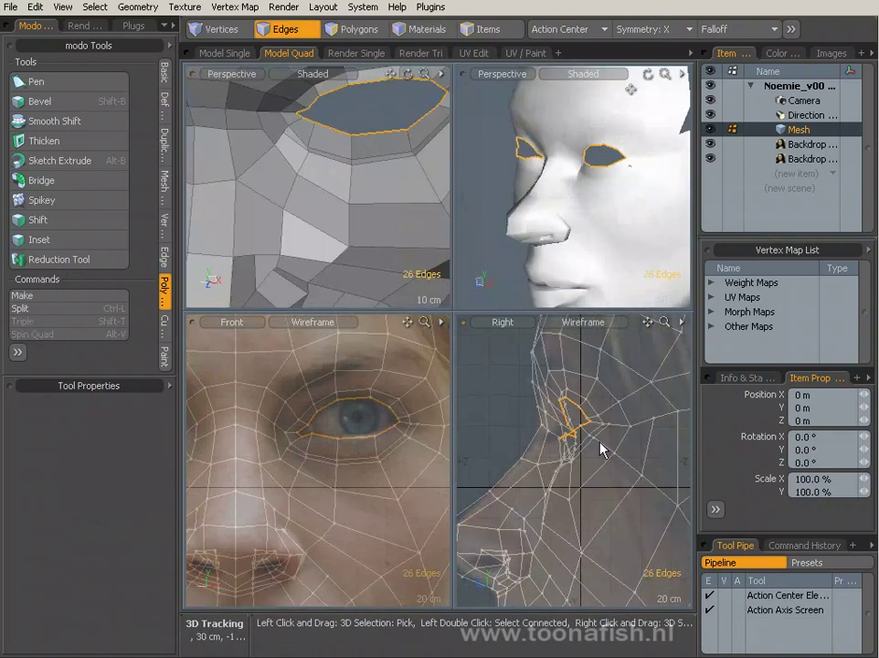
key(x)
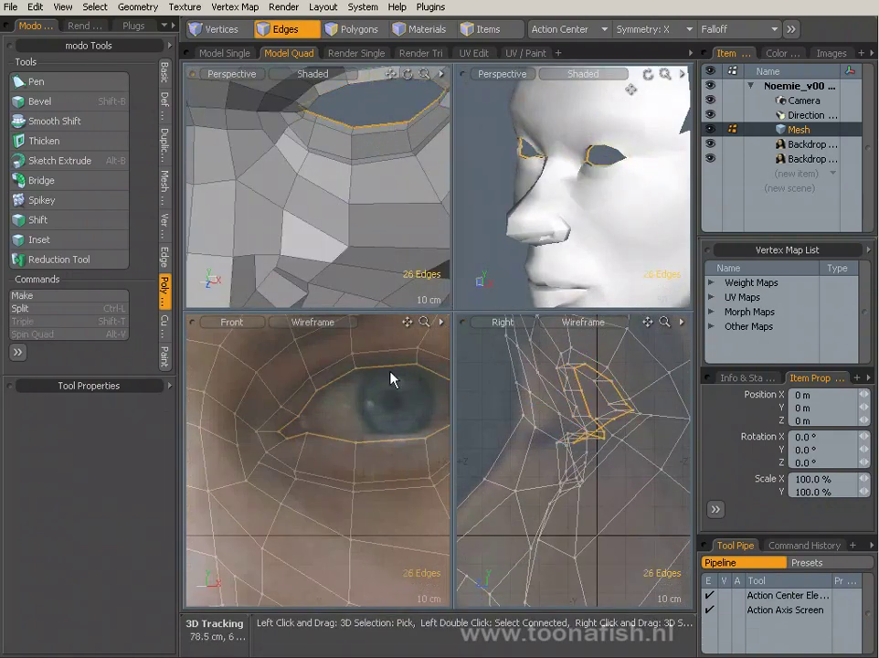
- Fit the eyelid rims to the eye contours in the front photo with the Transform tool, and preview the smoothed face
key(ctrl+space)
key(t)
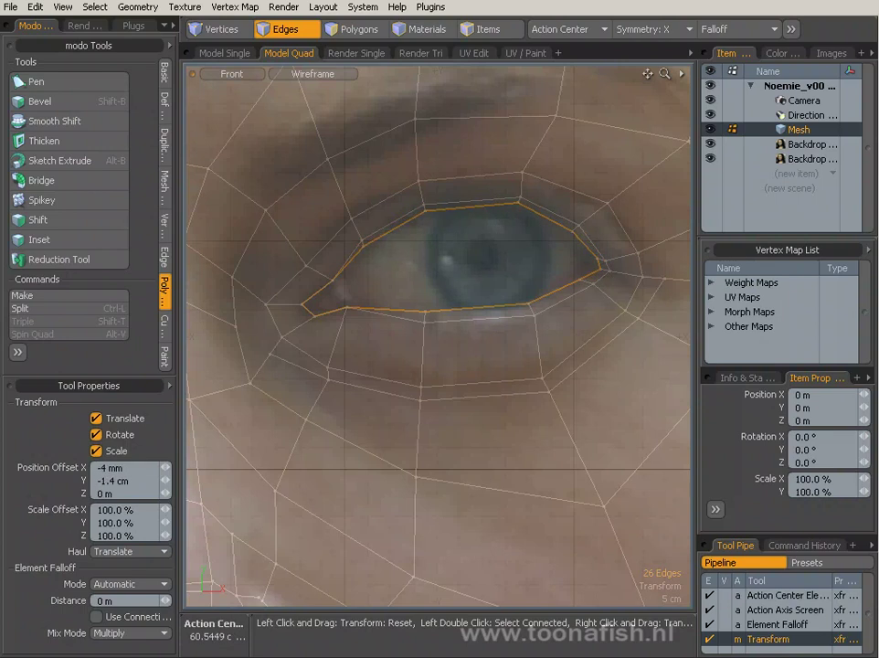
alt+drag(604, 275, 635, 361)
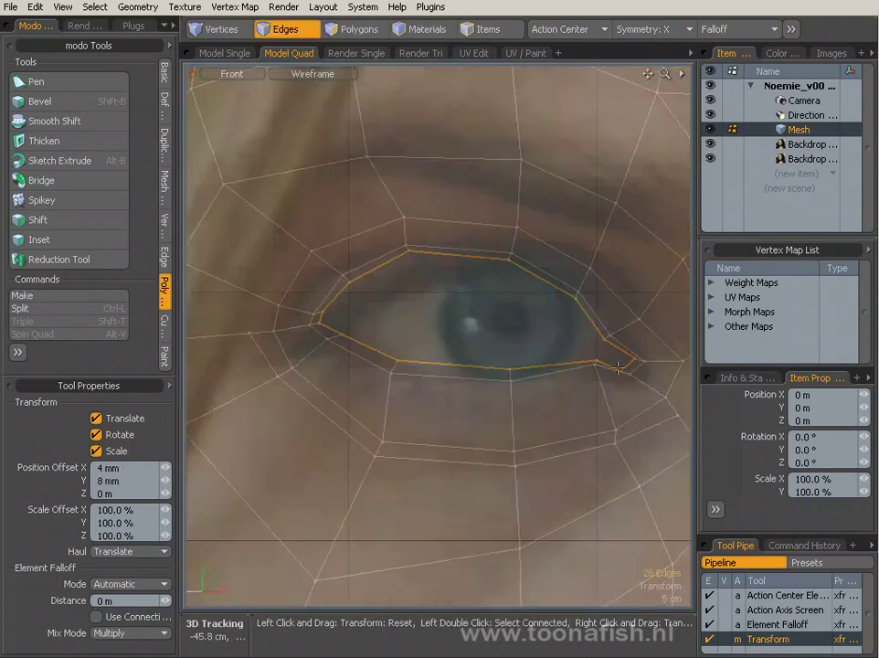
key(space)
click(619, 368)
key(ctrl+space)
alt+drag(585, 237, 630, 89)
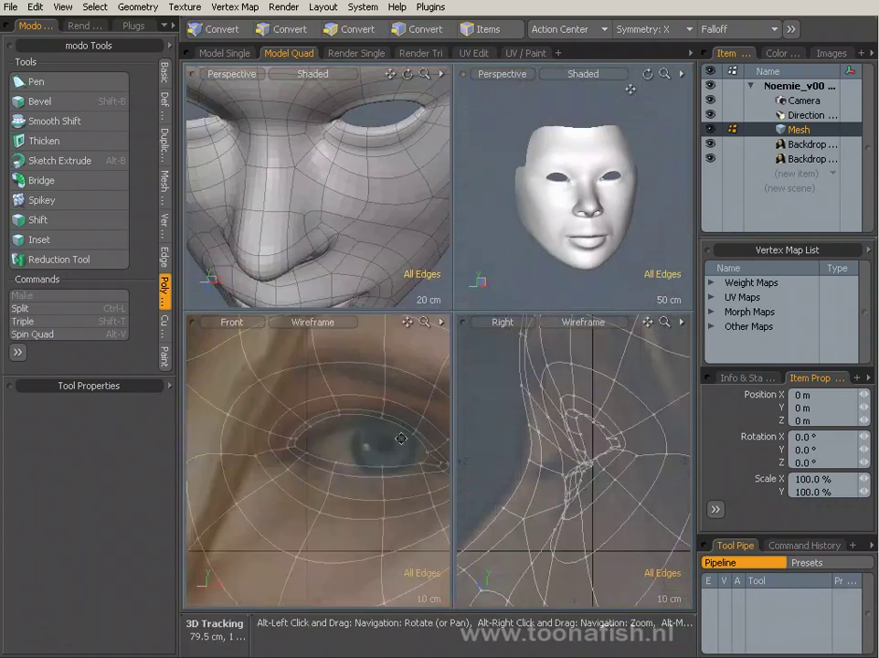
- Reposition mesh points beside the mouth against the front photo with the Transform tool, offsetting 1.8 cm in X and -2 mm in Y
scroll(400, 439, down, 3)
scroll(569, 206, up, 3)
key(ctrl+space)
alt+drag(602, 251, 403, 320)
key(y)
key(ctrl+space)
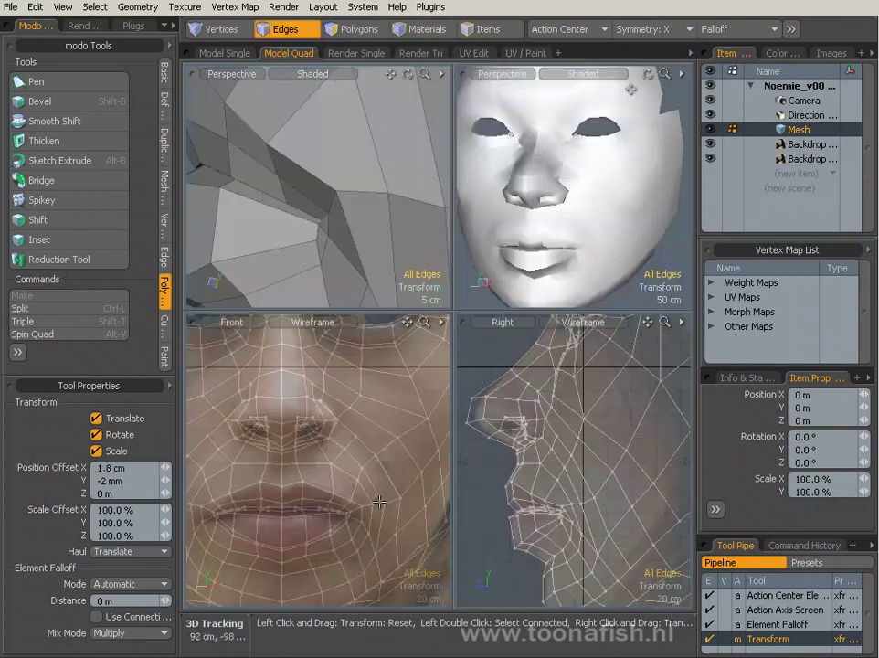
- Cut new edges along the upper lip towards the mouth corner with Edge Slice, placing the cut at 86%
alt+drag(293, 155, 367, 173)
alt+drag(493, 182, 520, 190)
alt+drag(356, 173, 225, 152)
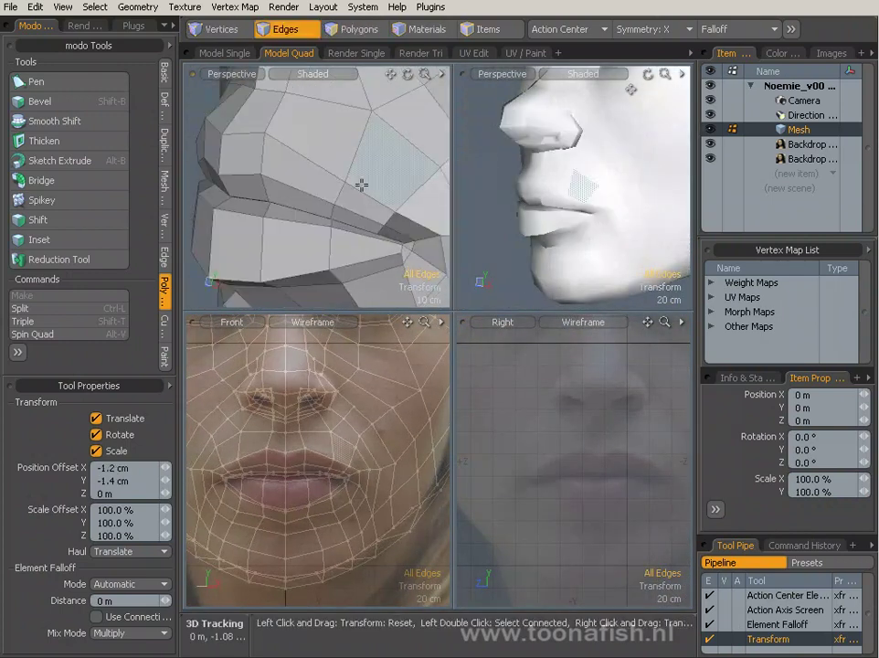
key(alt+c)
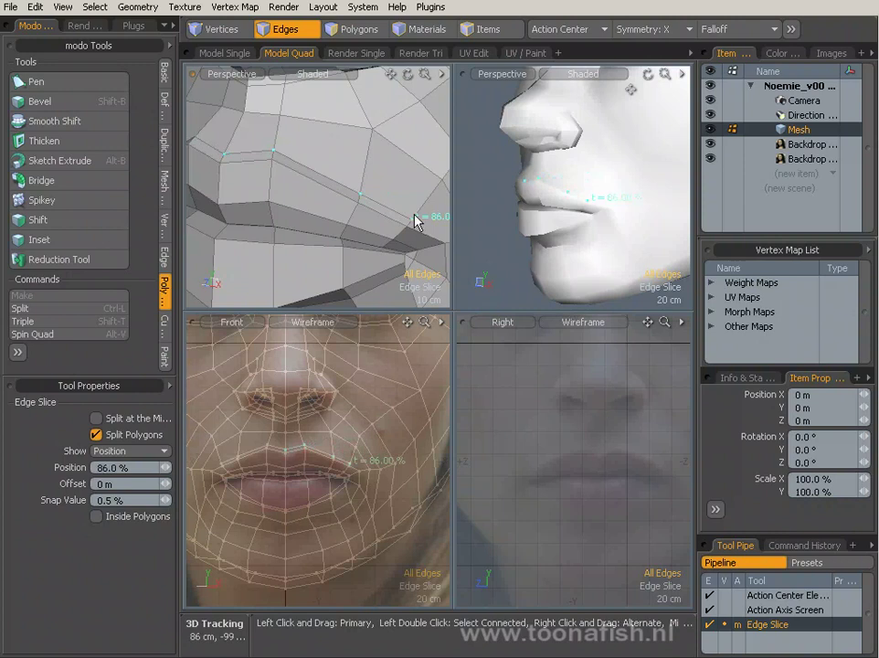
key(space)
- Refine the lip contour with the Transform tool, offsetting it -5 mm in Y and 1 cm in Z, with smoothing on
click(256, 178)
key(y)
key(shift+a)
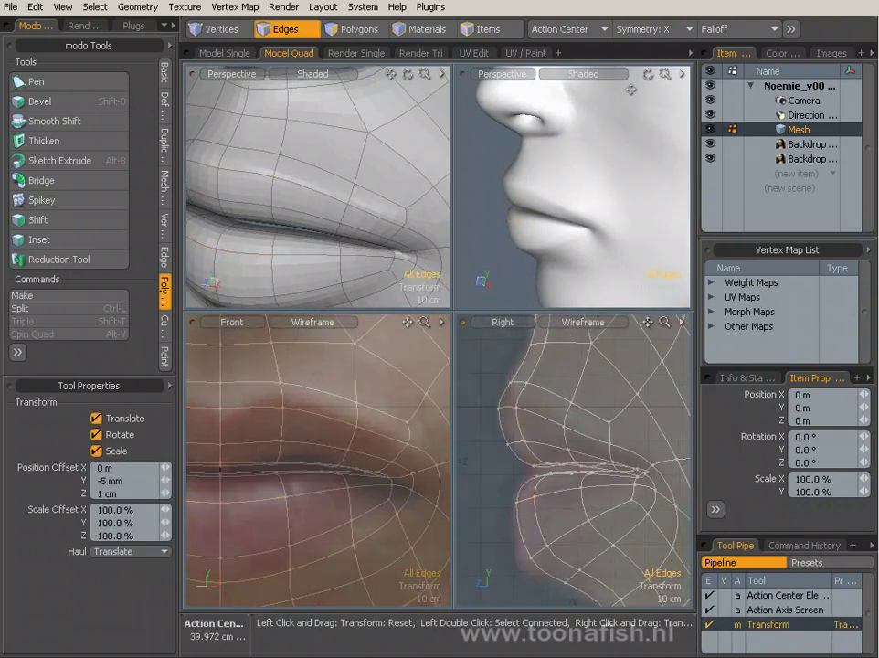
key(space)
alt+drag(595, 203, 593, 193)
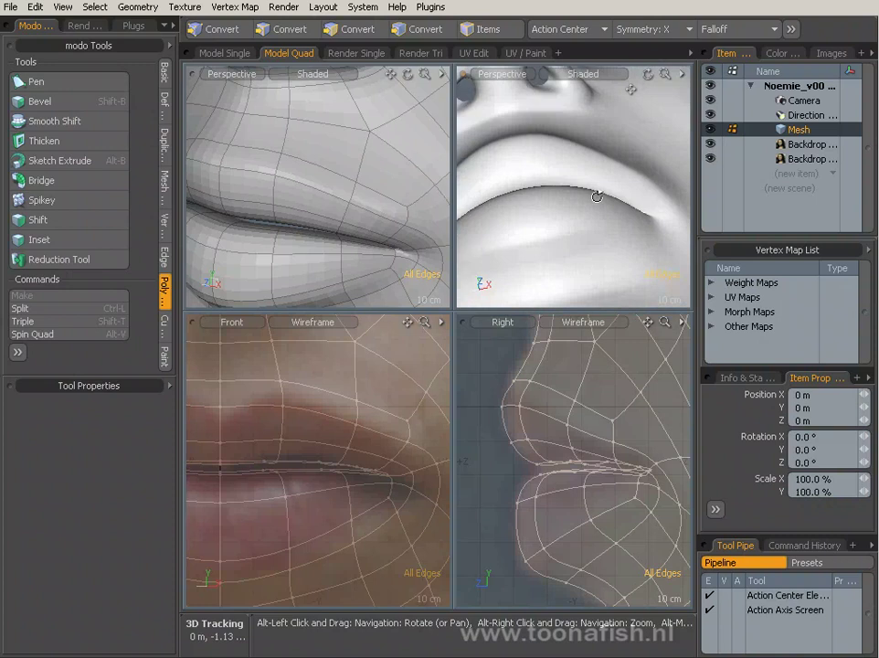
- Select four edges along the mouth opening and offset them 2 cm in Y with the Transform tool to tighten the gap
click(577, 212)
key(y)
key(space)
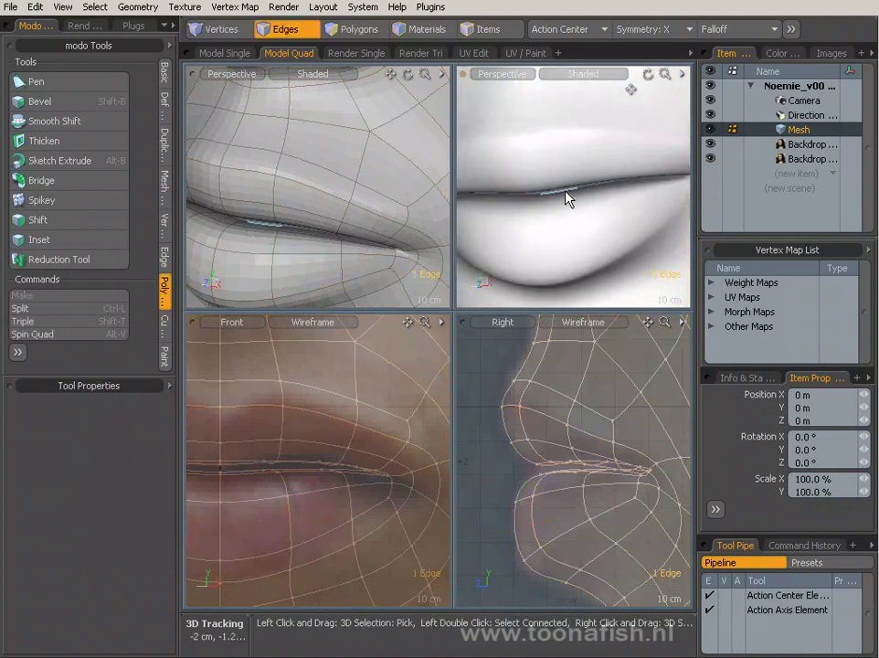
click(568, 195)
scroll(569, 200, up, 2)
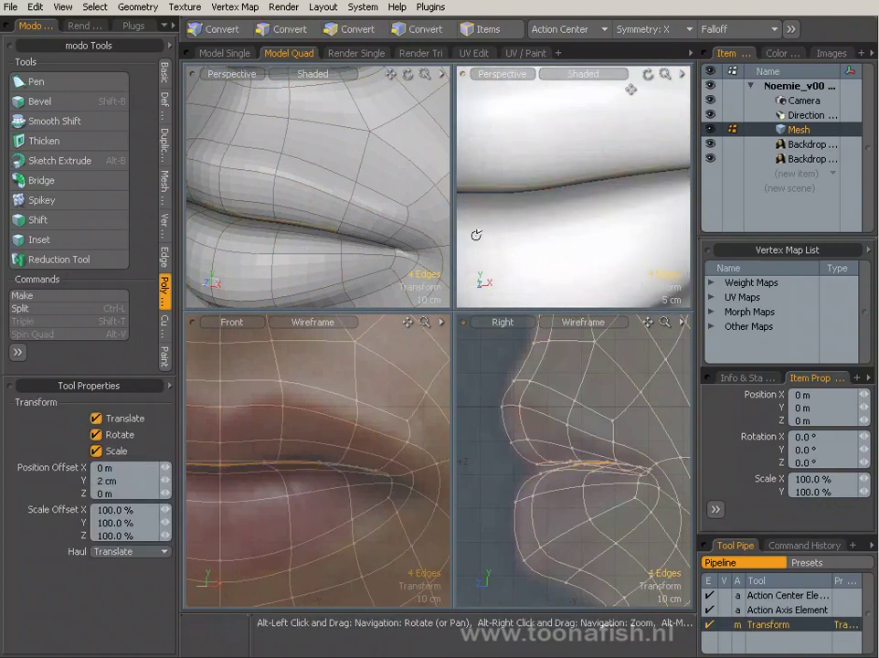
alt+drag(476, 235, 581, 440)
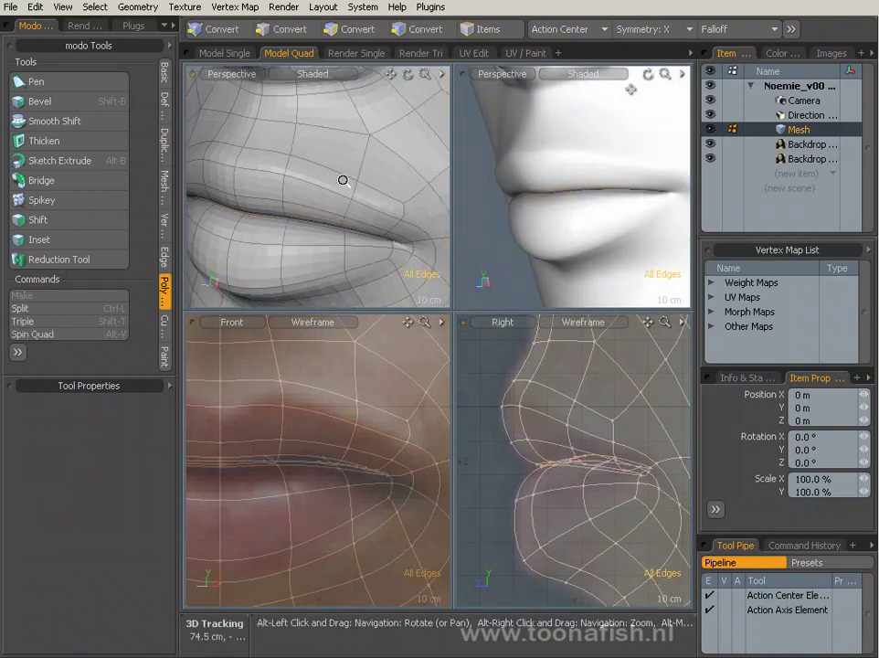
- Adjust the two central edges of the mouth line with the Transform tool, using a 2 cm offset in X
alt+drag(342, 178, 302, 210)
key(space)
scroll(281, 236, up, 2)
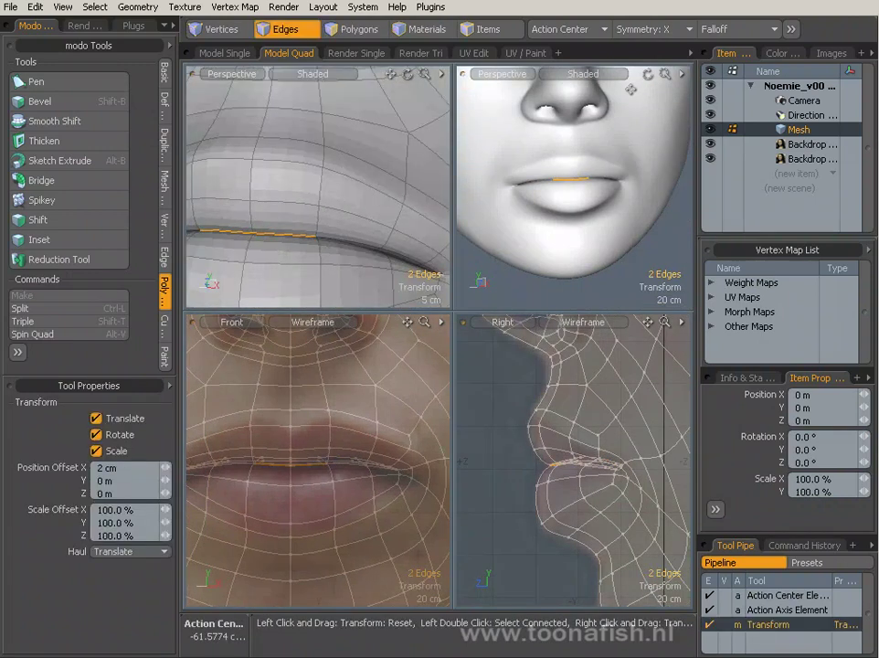
key(y)
key(space)
alt+drag(548, 238, 640, 183)
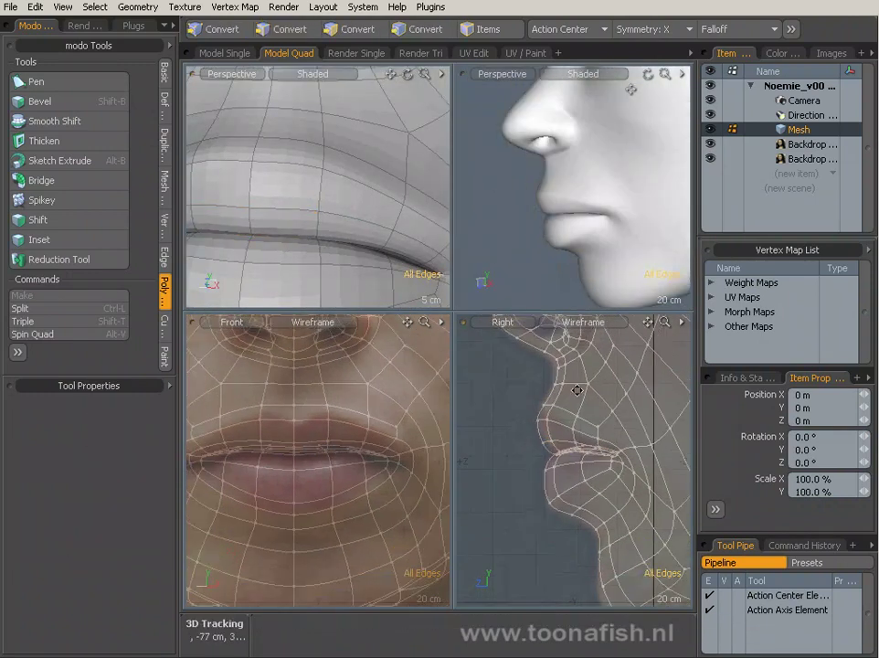
- Move the upper lip vertices with the Transform tool to match the lip contour in the side photo
scroll(576, 433, up, 2)
key(1)
key(y)
drag(576, 434, 576, 416)
key(space)
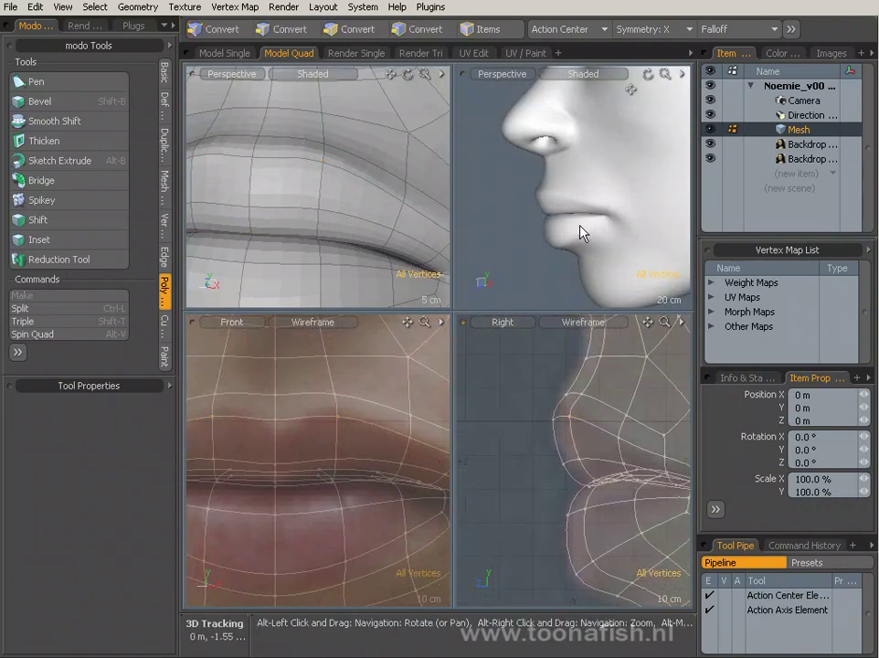
- Show the lip close-up as wireframe and tidy the overlapping polygons on the inner side of the upper lip
alt+drag(581, 231, 569, 462)
scroll(621, 485, up, 2)
alt+drag(324, 209, 318, 184)
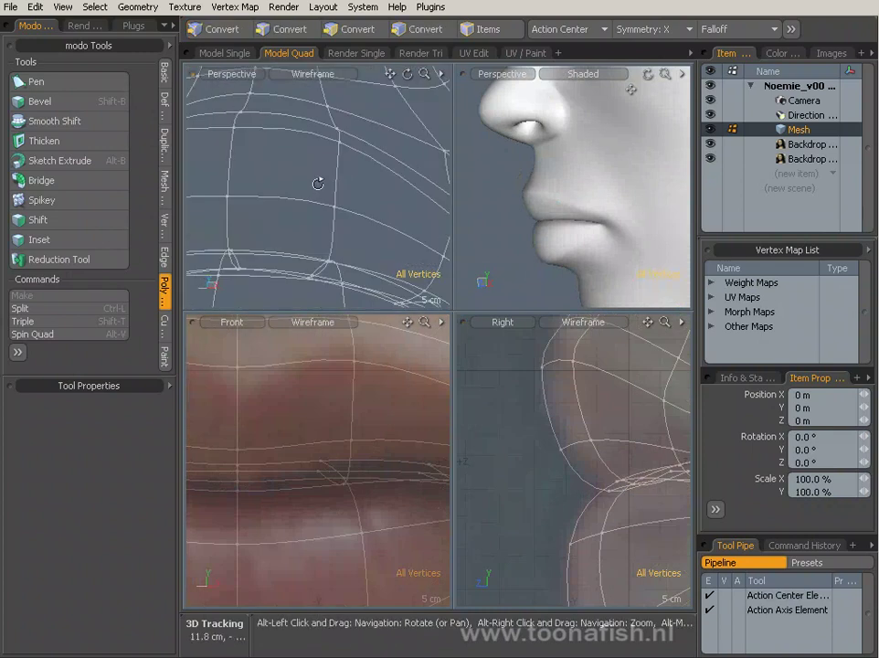
key(3)
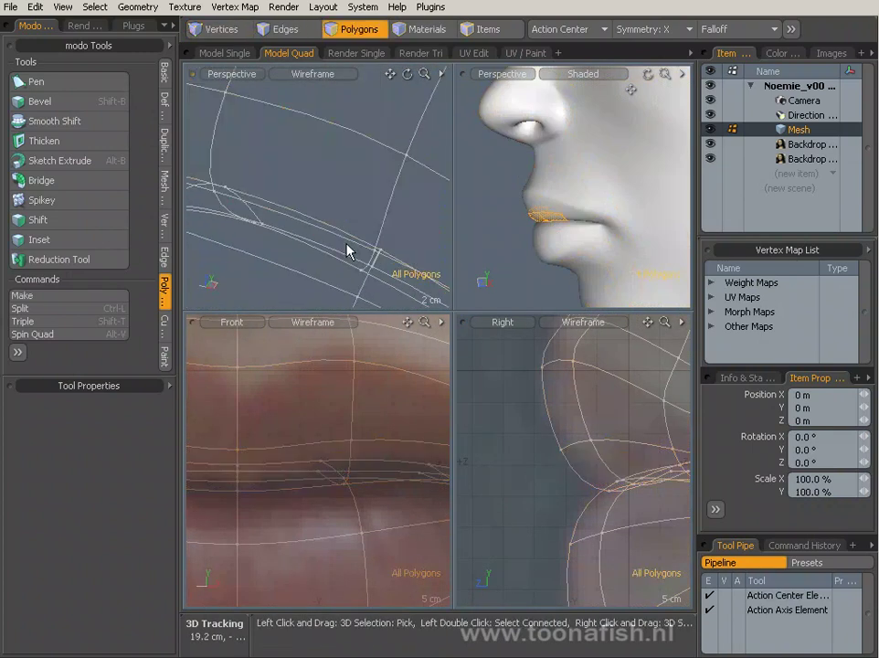
click(348, 250)
alt+drag(560, 275, 565, 239)
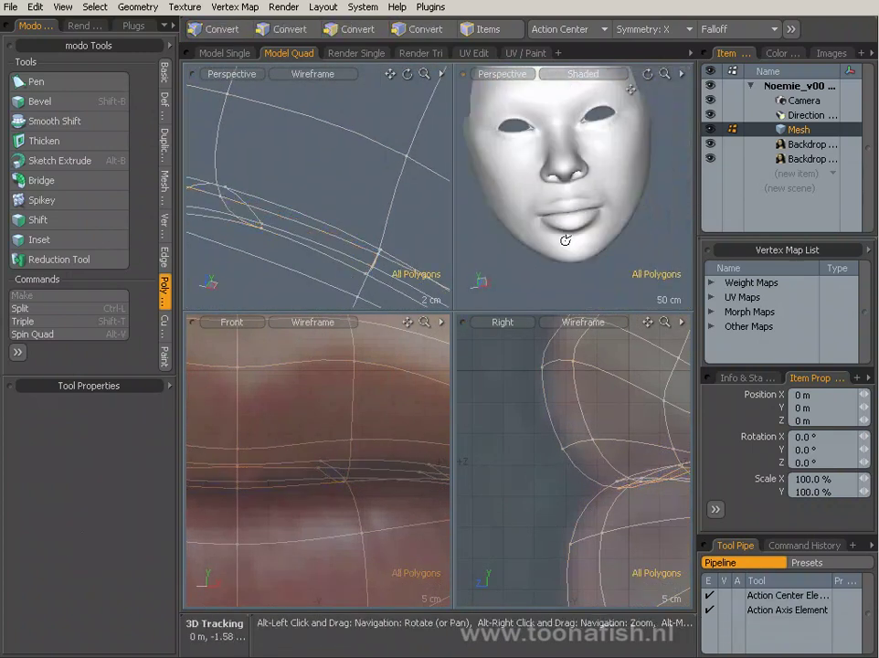
- Shape the philtrum by offsetting its two side edges 5 mm in Y and 3.5 cm in Z, and its centre edge -3.4 cm in Z
scroll(565, 239, up, 2)
scroll(344, 448, down, 2)
click(599, 384)
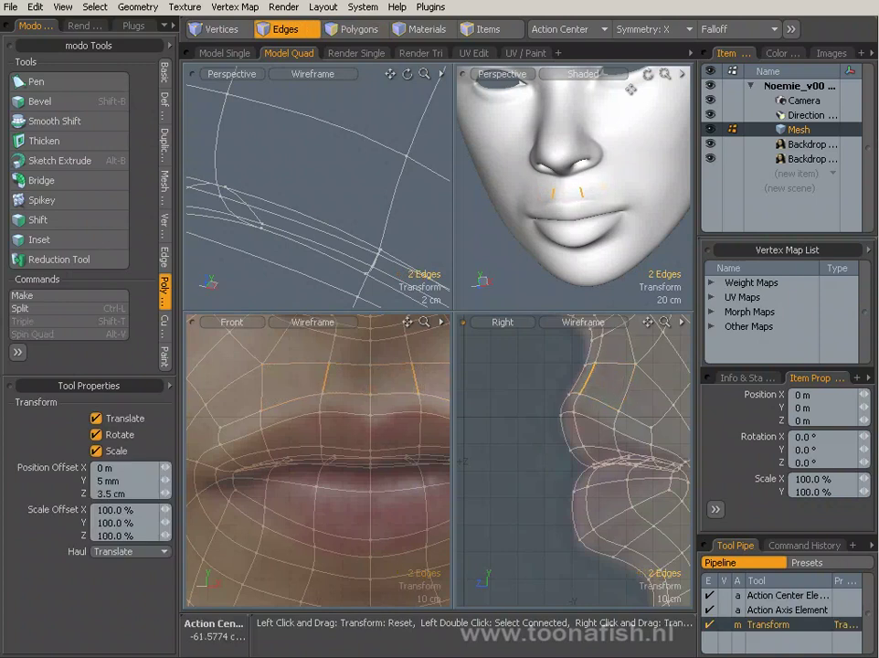
scroll(464, 459, up, 2)
scroll(590, 417, down, 2)
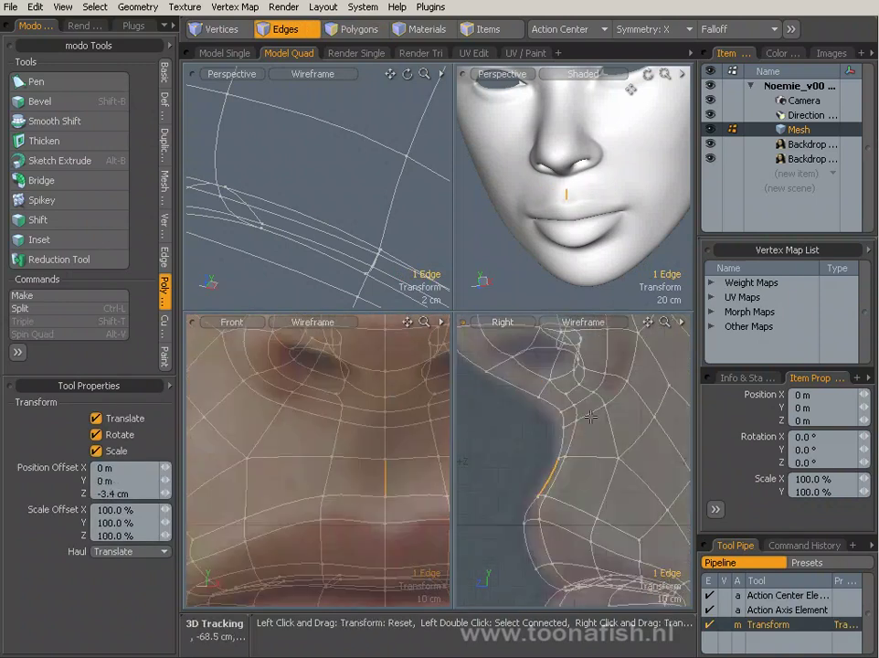
- Fit the area between nose and upper lip to the photos using element falloff, then adjust the cheek points -1.2 cm in X and -2.2 cm in Y
key(t)
scroll(565, 428, up, 2)
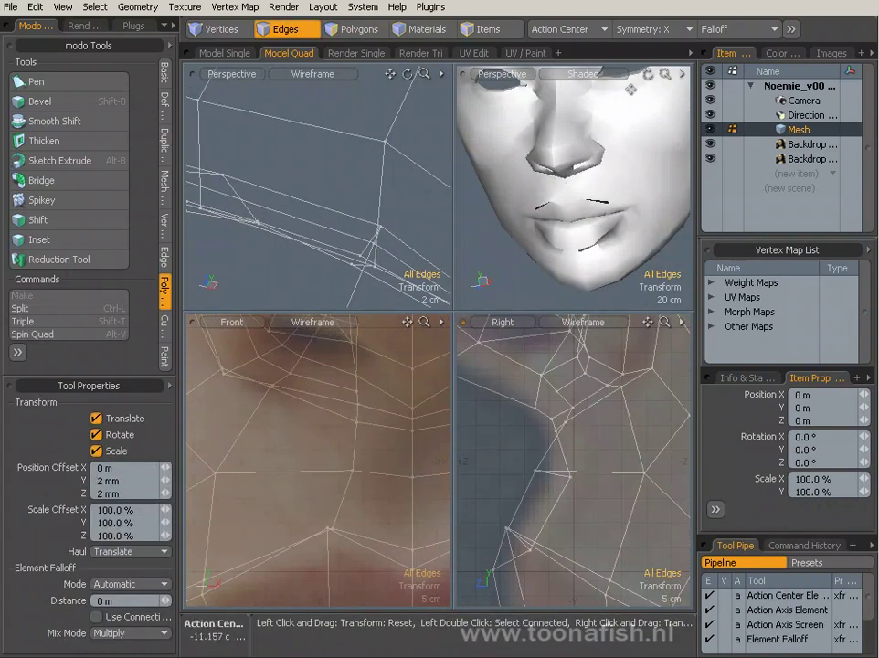
key(a)
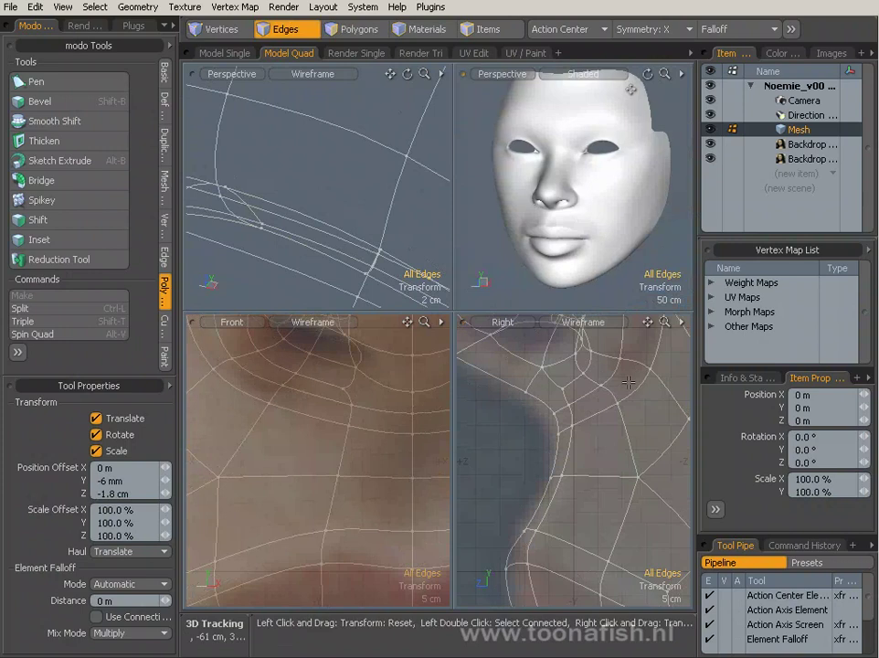
key(a)
scroll(647, 188, up, 3)
scroll(448, 406, up, 3)
scroll(353, 238, down, 3)
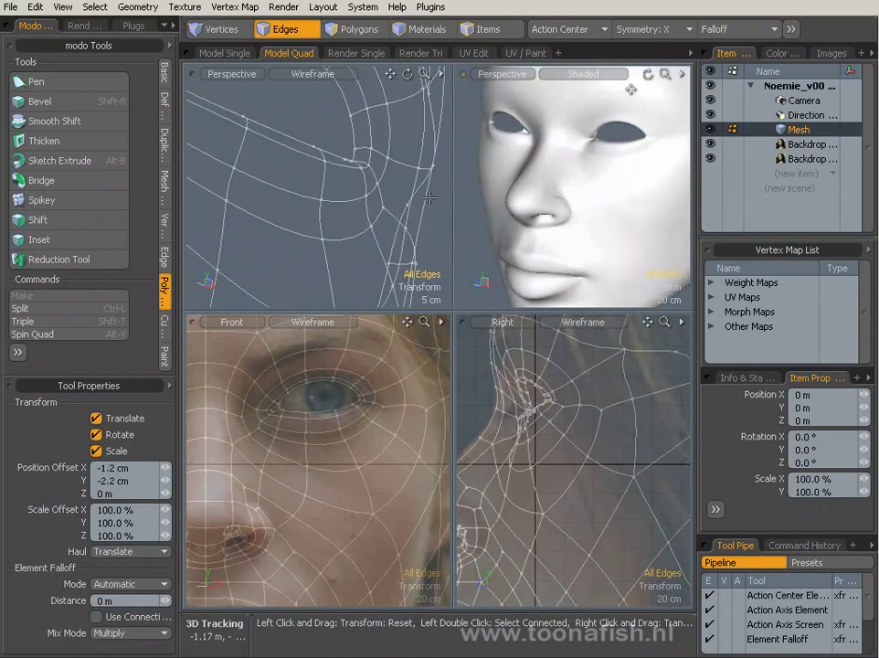
- Set the base material's specular amount to 6.5% and check the shading on the profile
click(84, 25)
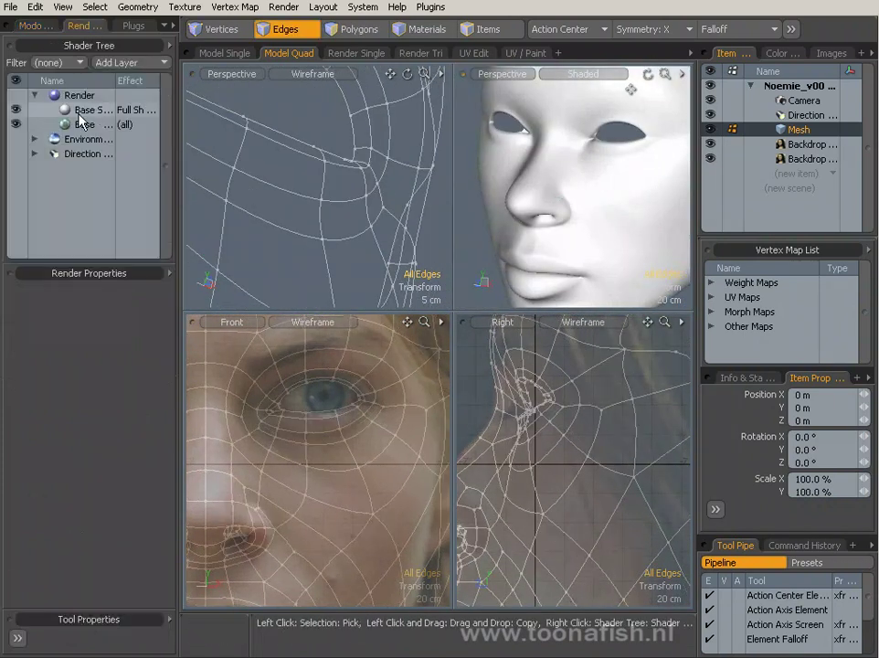
click(84, 124)
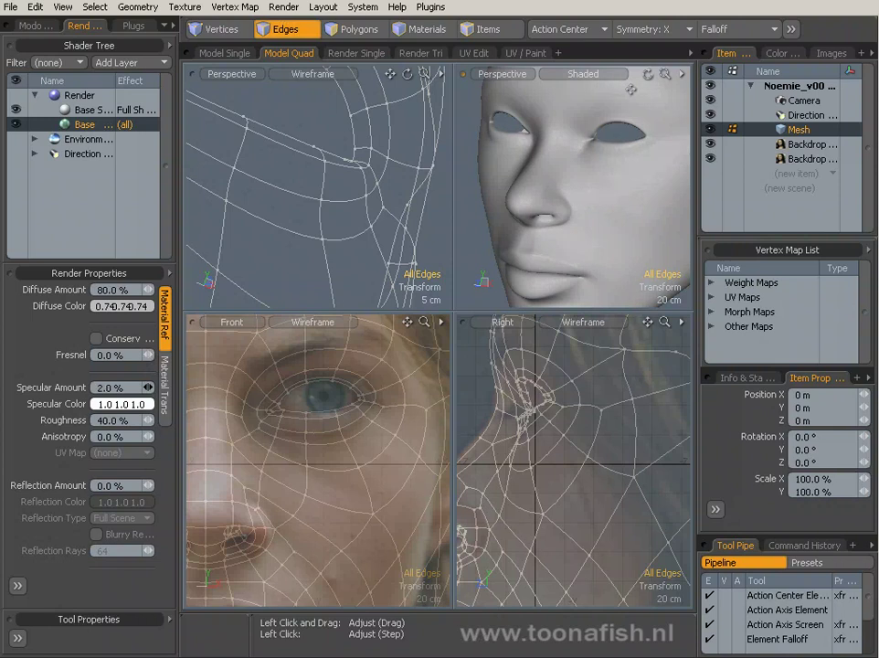
alt+right_drag(604, 210, 605, 192)
mouse_move(604, 192)
alt+mouse_down()
mouse_move(599, 302)
mouse_move(598, 274)
alt+mouse_up()
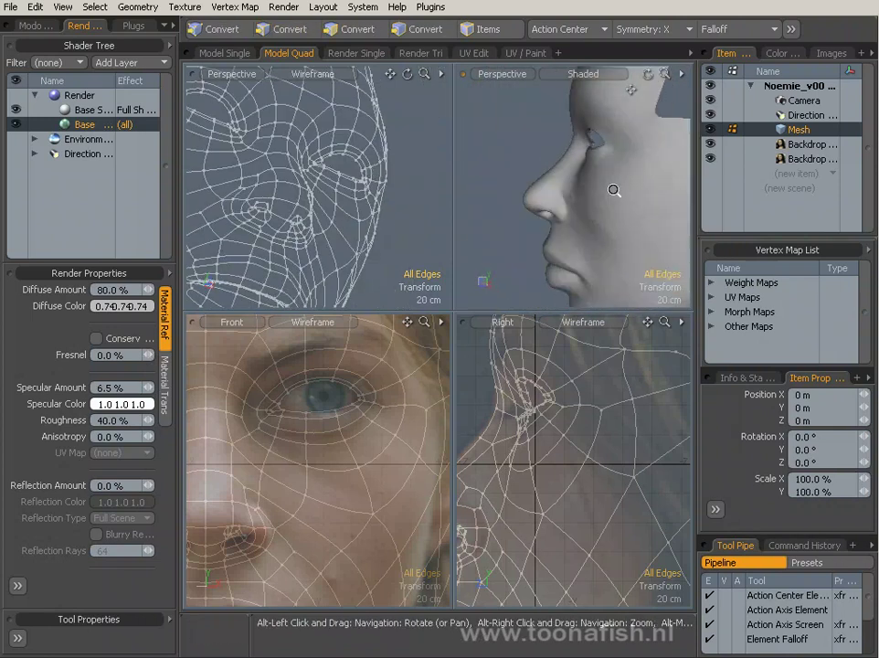
alt+right_drag(614, 190, 631, 182)
alt+drag(302, 187, 328, 187)
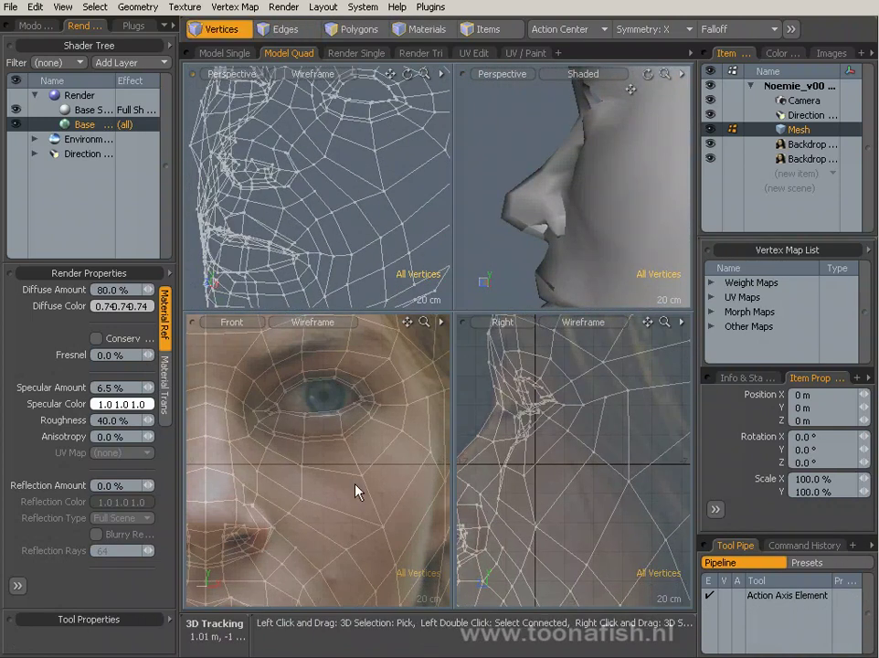
- Cut a new edge across the cheek beside the nose with Edge Slice at 60.5%, and check the smoothed face
alt+drag(357, 491, 383, 418)
key(alt+c)
click(345, 168)
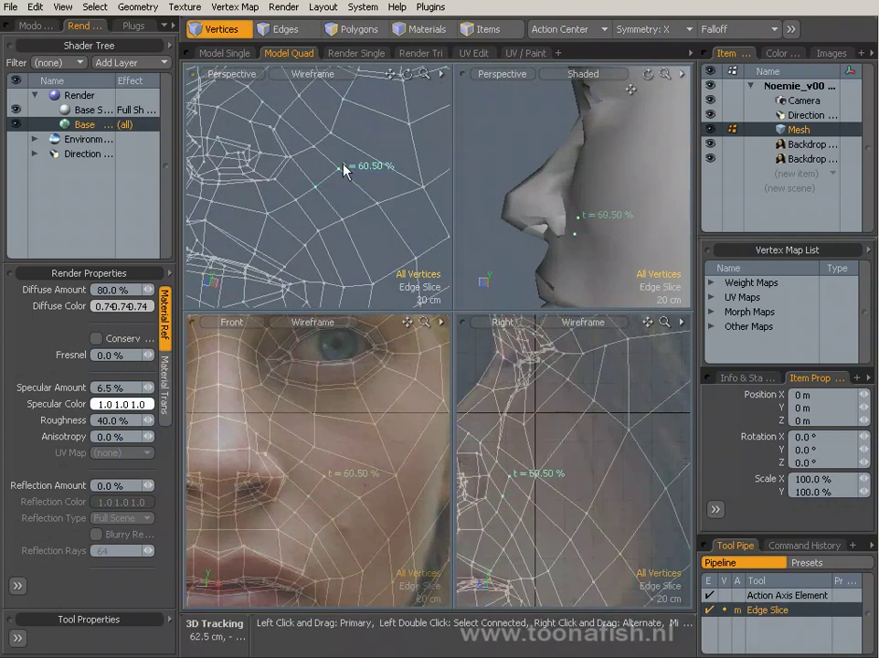
key(space)
mouse_move(370, 116)
alt+mouse_down()
mouse_move(373, 228)
mouse_move(384, 174)
mouse_move(364, 143)
mouse_move(393, 164)
alt+mouse_up()
alt+drag(581, 189, 595, 216)
scroll(399, 385, up, 4)
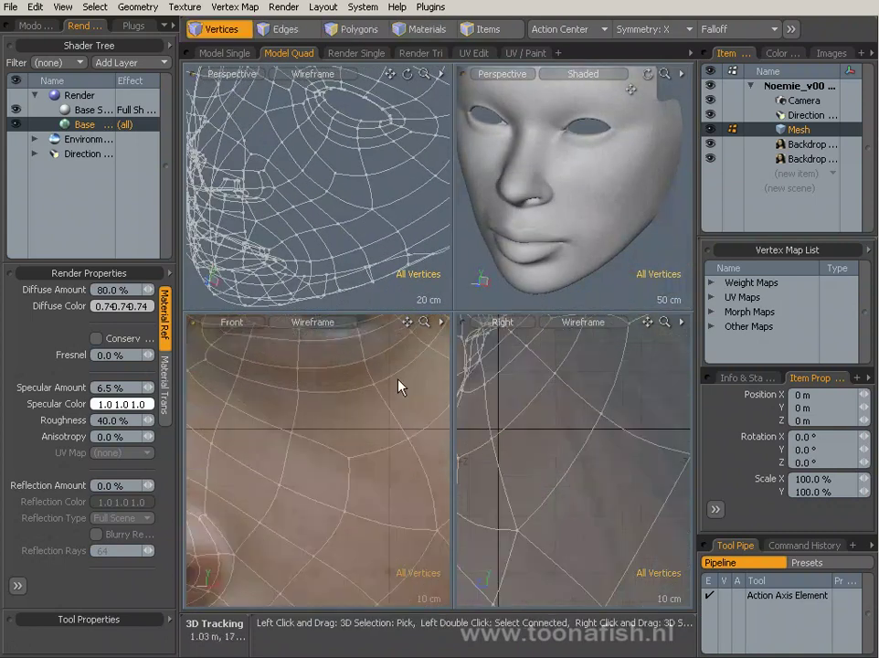
scroll(476, 269, up, 3)
- Cut new edges around the eye with Edge Slice, and select the edge loop above the upper eyelids for transforming
mouse_move(475, 268)
alt+mouse_down()
mouse_move(330, 151)
mouse_move(358, 532)
alt+mouse_up()
key(3)
click(330, 151)
key(alt+c)
scroll(244, 554, up, 2)
alt+drag(512, 530, 380, 440)
key(l)
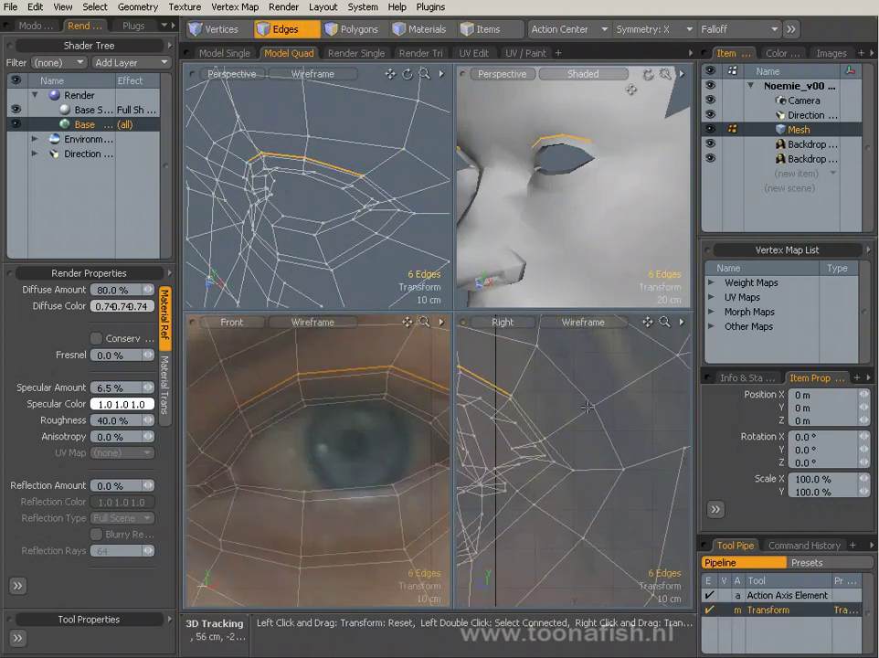
- Adjust the upper eyelid and eye socket points in an enlarged wireframe view using the Transform tool with element falloff
alt+drag(311, 164, 331, 189)
key(ctrl+space)
key(2)
key(t)
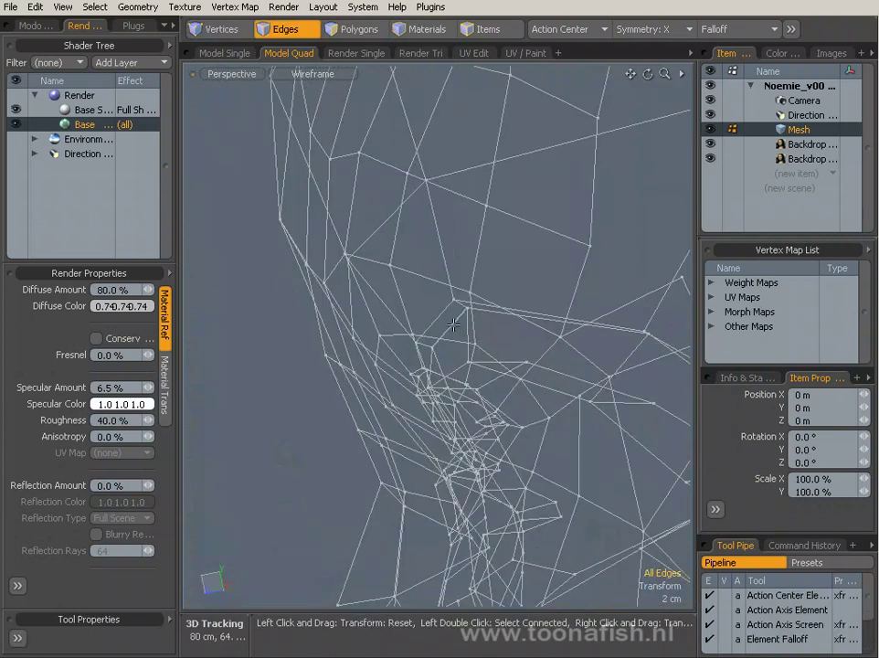
scroll(471, 313, up, 3)
alt+drag(471, 313, 451, 265)
key(ctrl+space)
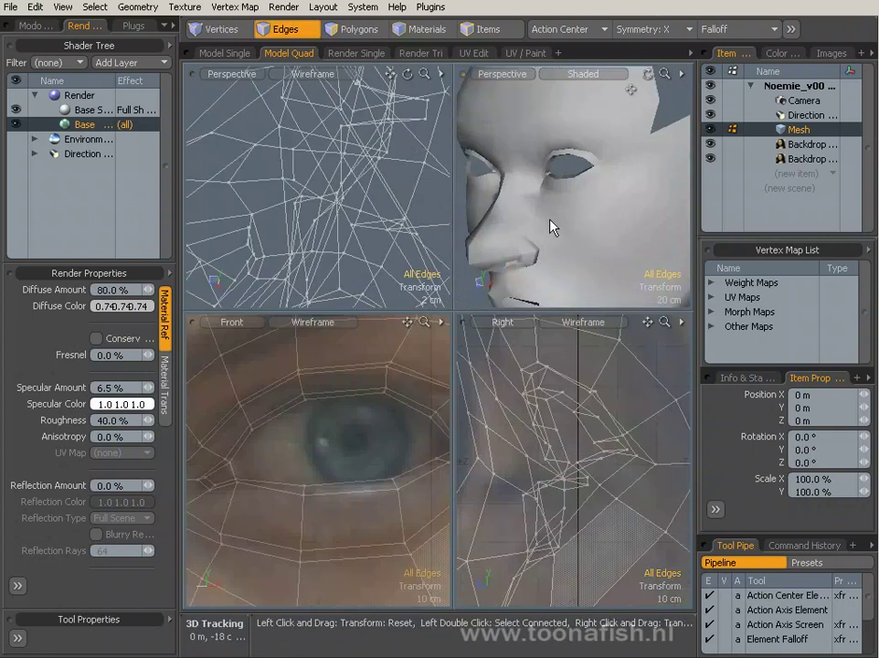
- Examine the smoothed eyelids up close and the whole face from several angles
scroll(585, 142, up, 5)
mouse_move(585, 142)
alt+mouse_down()
mouse_move(536, 183)
mouse_move(566, 153)
alt+mouse_up()
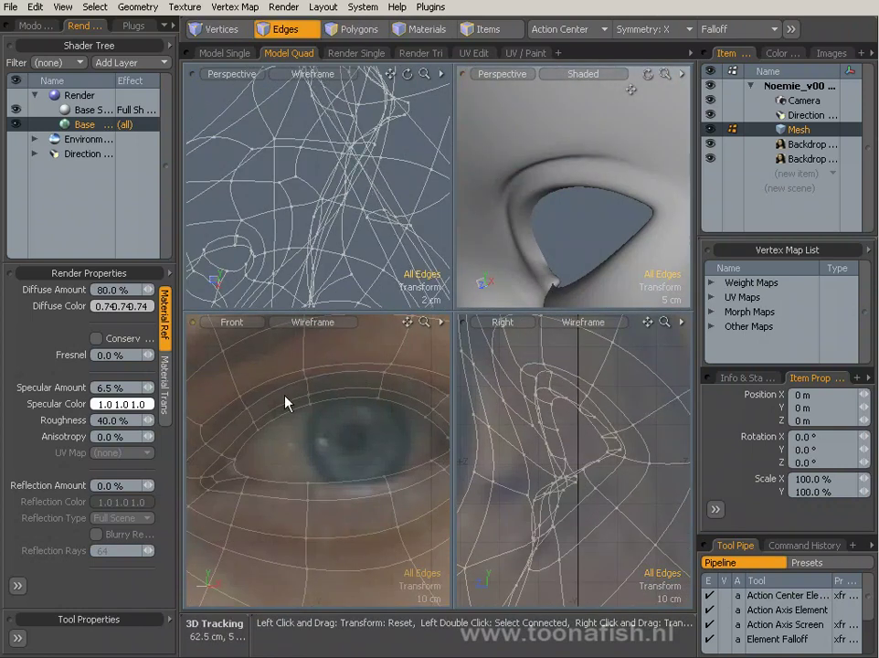
key(a)
key(shift+a)
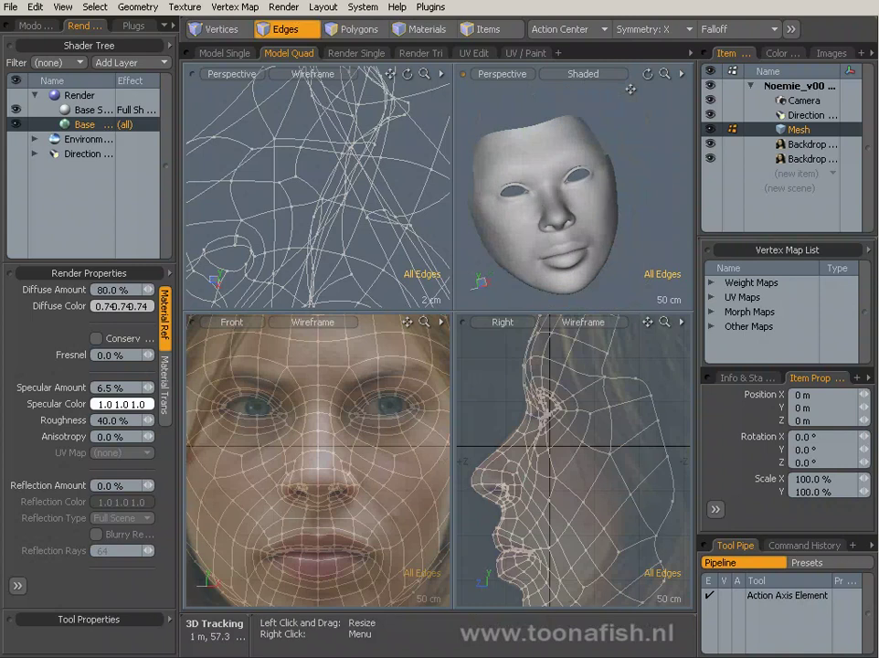
alt+drag(585, 183, 575, 190)
alt+drag(344, 137, 311, 165)
alt+drag(586, 187, 545, 192)
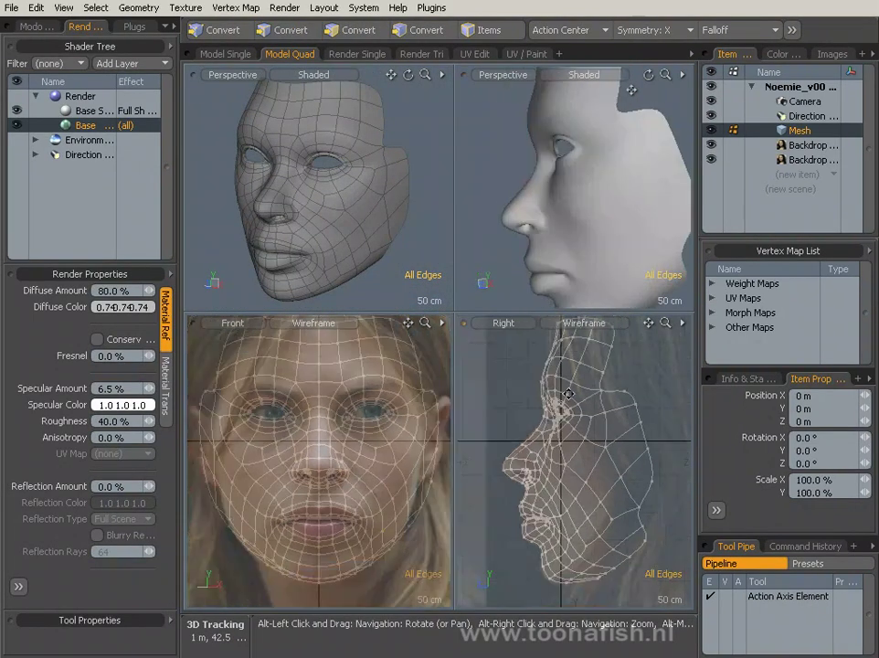
- Cut new edges across the cheek below the outer eye with Edge Slice, connecting to the existing vertices
alt+scroll(344, 196, up, 5)
key(alt+c)
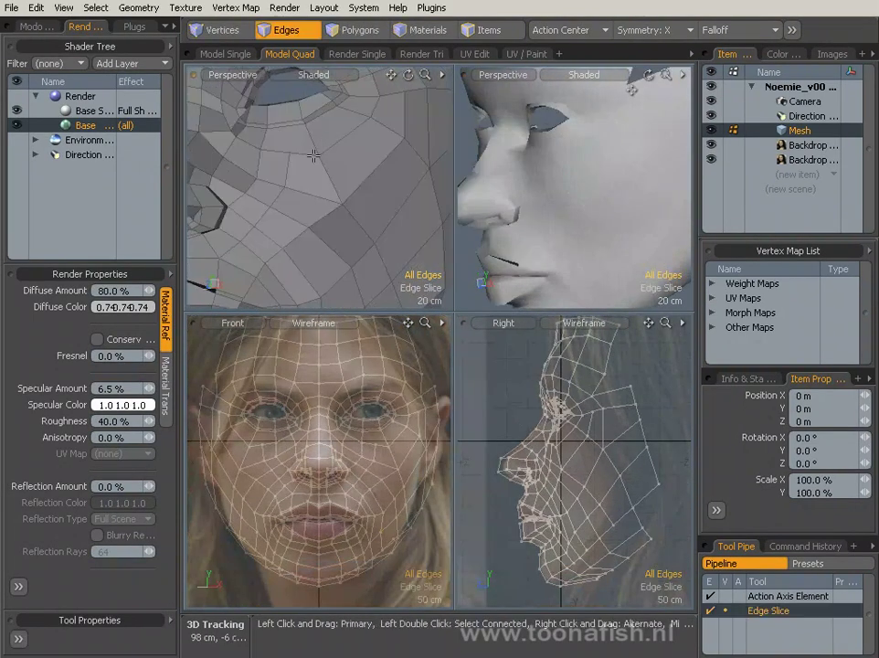
key(space)
alt+drag(315, 220, 359, 163)
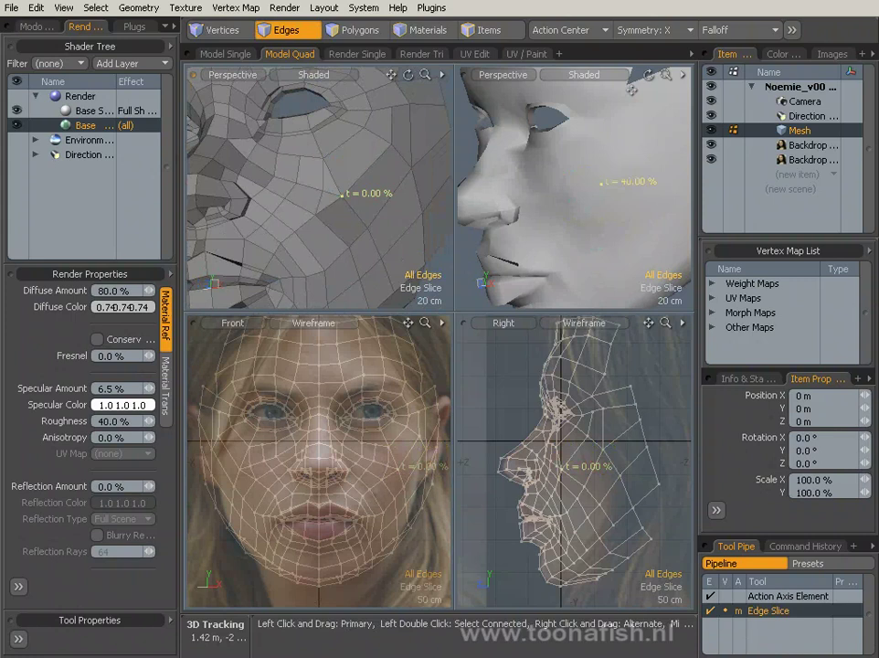
key(space)
alt+drag(347, 231, 356, 183)
key(space)
key(space)
- Select the mirrored pair of upper cheek vertices below the outer eyes and offset them 2.5 cm with the Push tool
key(1)
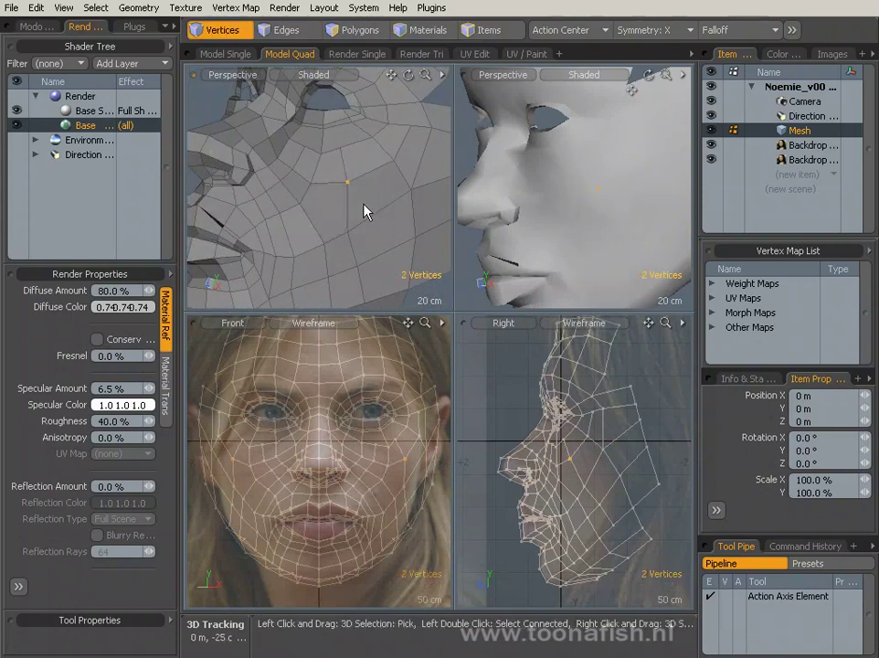
key(space)
click(356, 239)
mouse_move(366, 240)
alt+mouse_down()
mouse_move(378, 230)
mouse_move(367, 185)
mouse_move(325, 208)
mouse_move(359, 188)
mouse_move(326, 196)
mouse_move(343, 208)
mouse_move(287, 208)
mouse_move(354, 245)
alt+mouse_up()
key(shift+p)
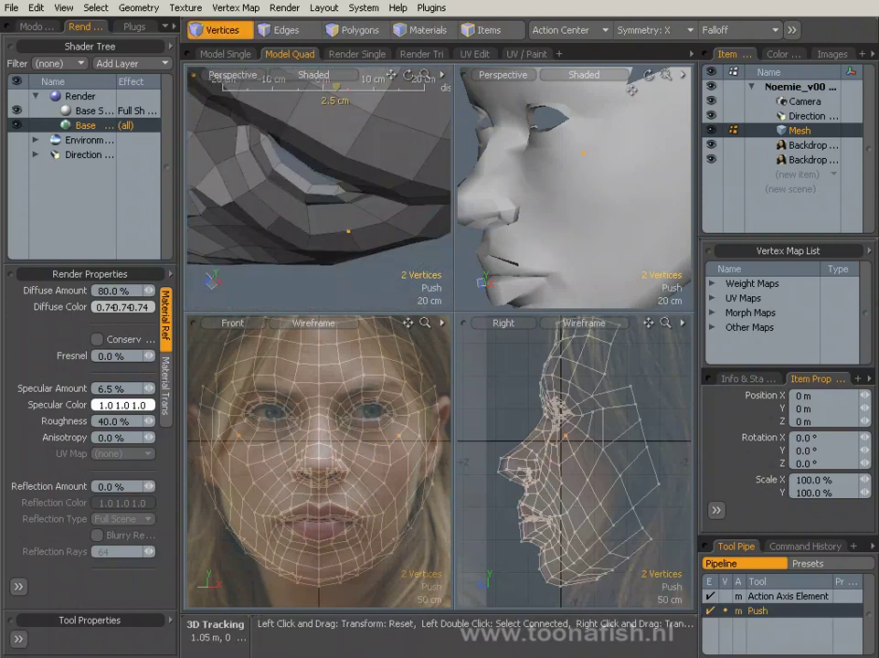
- Cut new edges through the cheek and lower eyelid below the eye with Edge Slice in an enlarged view
key(space)
alt+drag(275, 226, 384, 229)
alt+drag(549, 192, 516, 193)
key(shift+a)
click(345, 474)
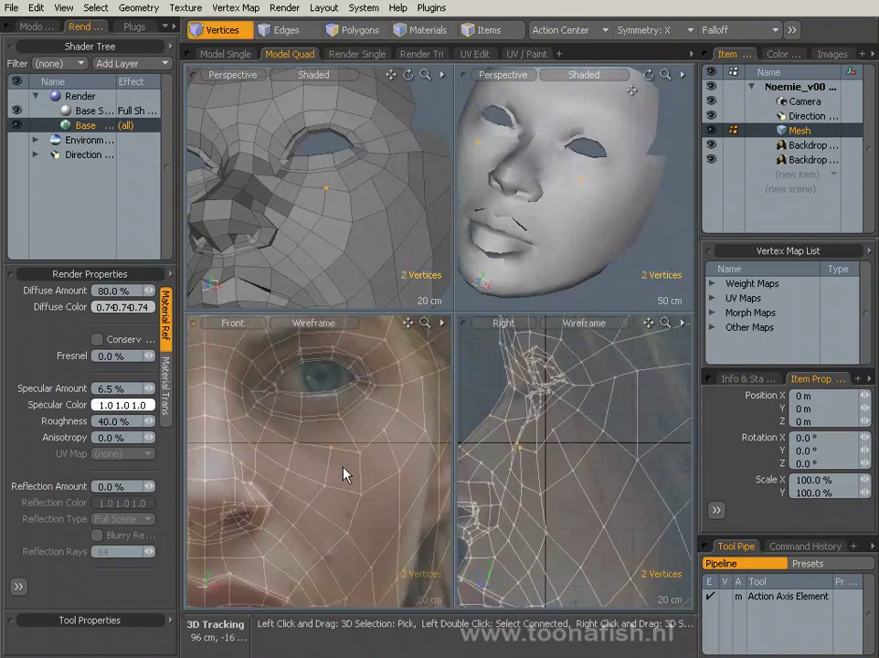
key(alt+c)
key(ctrl+space)
click(453, 333)
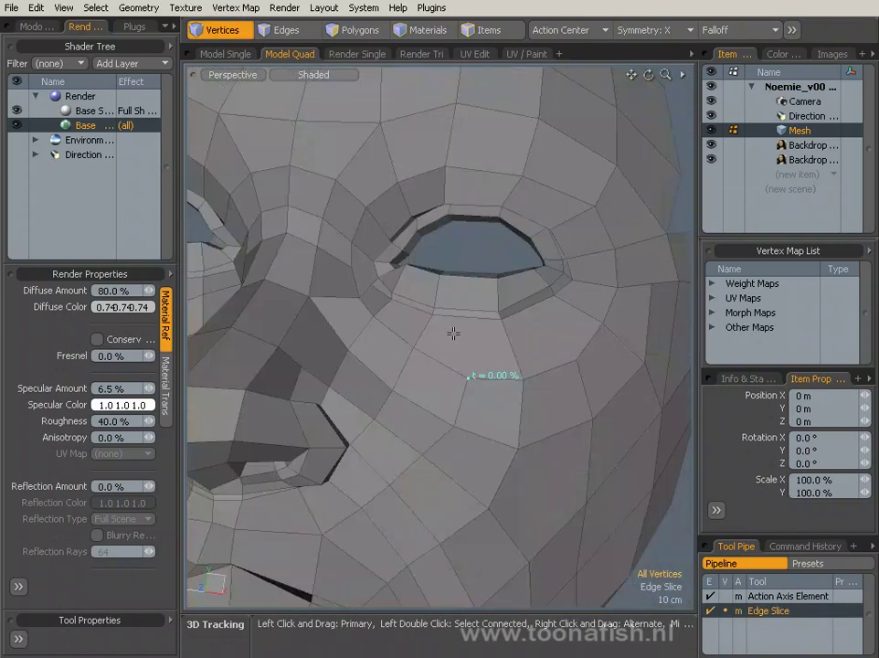
scroll(464, 333, up, 3)
click(475, 232)
- Reposition the new lower eyelid vertices near the outer eye corner and the neighbouring points along the lid with the Transform tool
alt+drag(475, 231, 491, 322)
alt+drag(493, 251, 445, 258)
key(alt+s)
alt+drag(490, 293, 442, 276)
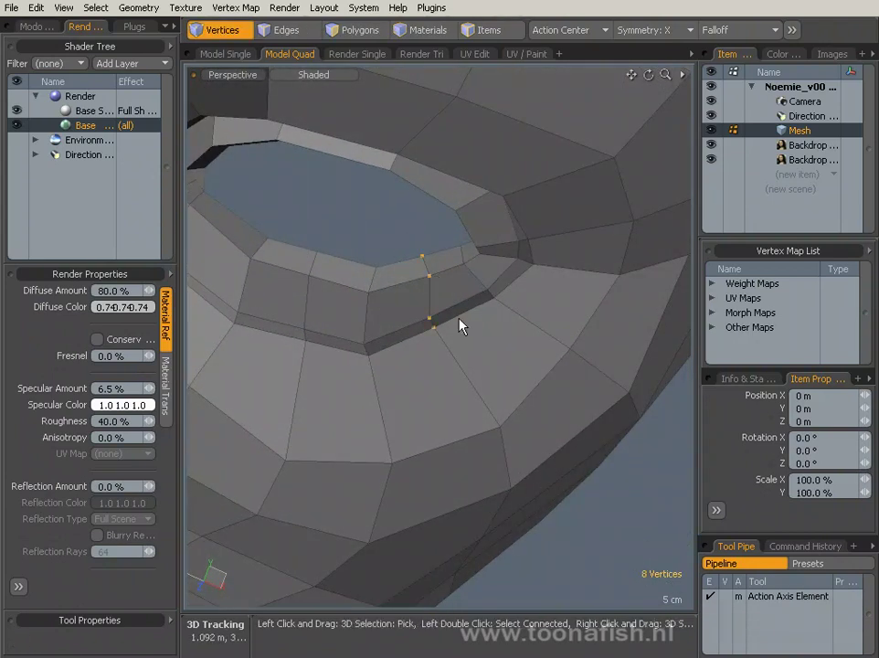
key(y)
alt+drag(461, 326, 347, 359)
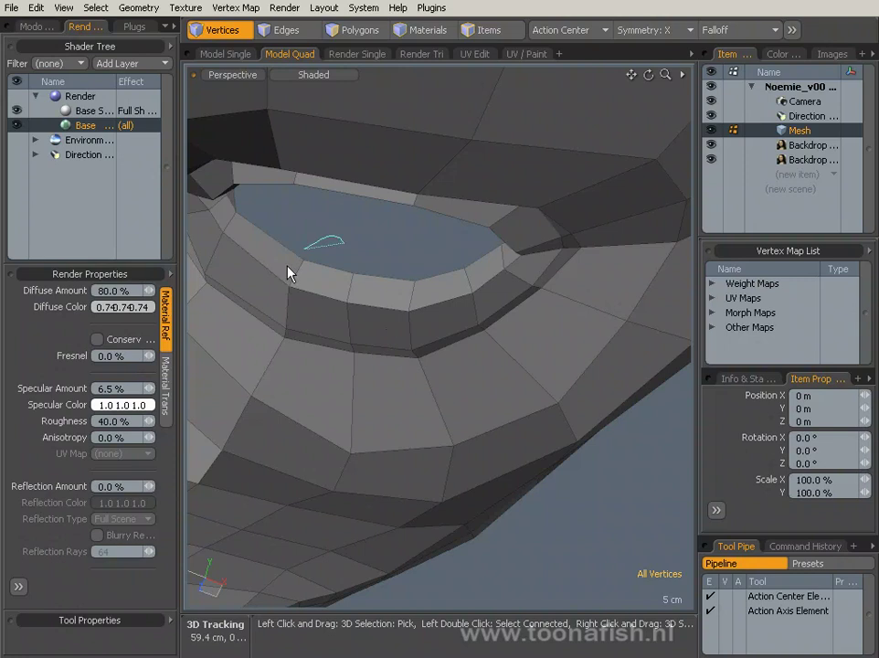
alt+drag(290, 272, 347, 301)
key(alt+s)
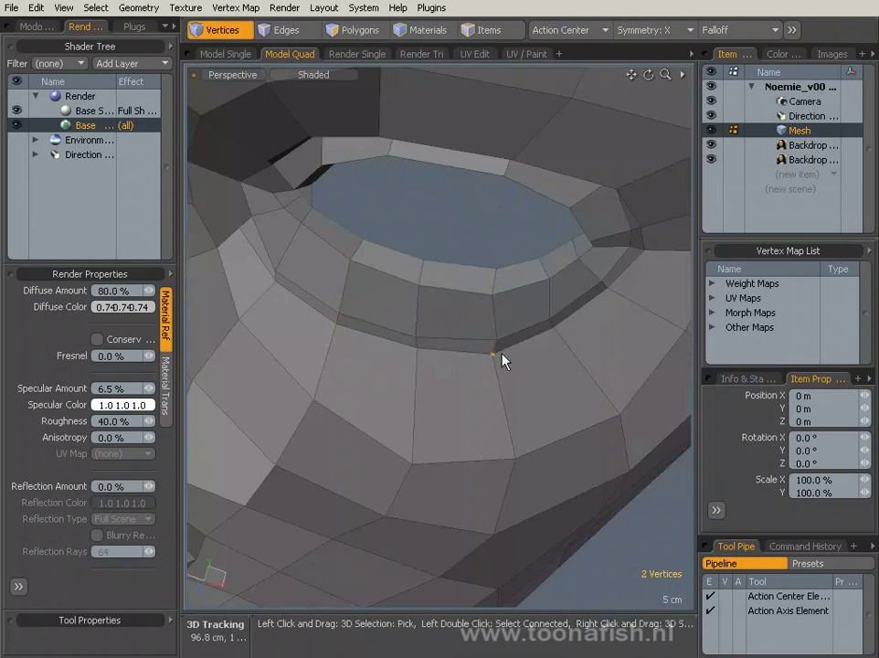
alt+drag(557, 281, 503, 290)
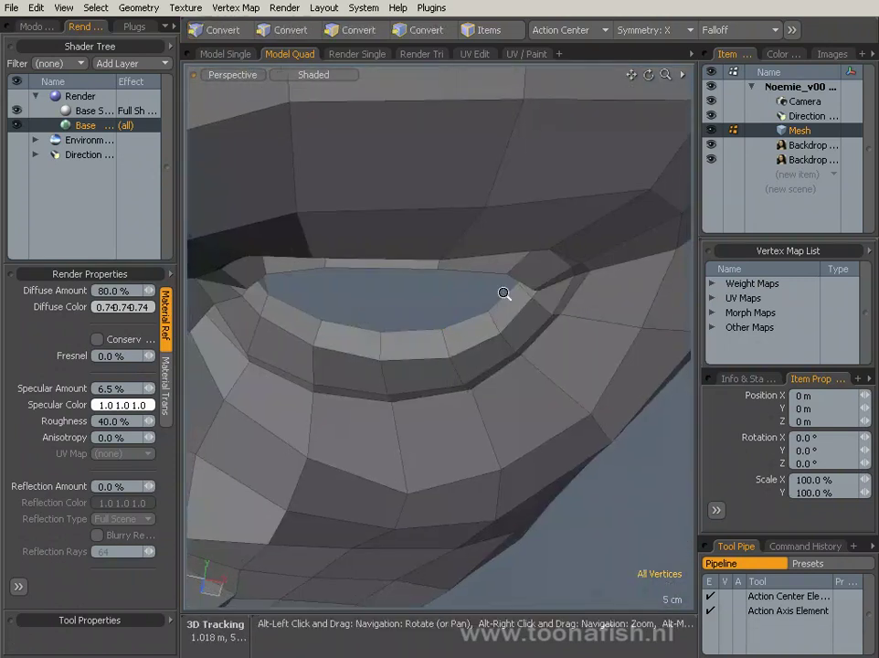
- Select the mirrored pair of edges just below the middle of the lower eyelids and offset them 7.5 mm with the Push tool
key(ctrl+space)
alt+drag(595, 201, 640, 168)
scroll(560, 468, up, 2)
alt+drag(559, 467, 548, 477)
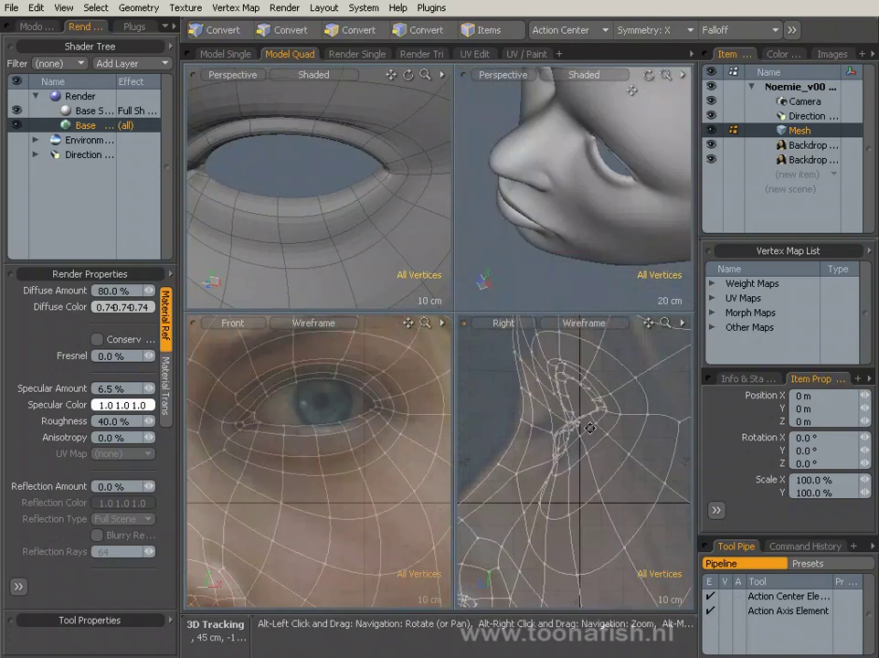
alt+drag(463, 208, 477, 226)
key(2)
key(Tab)
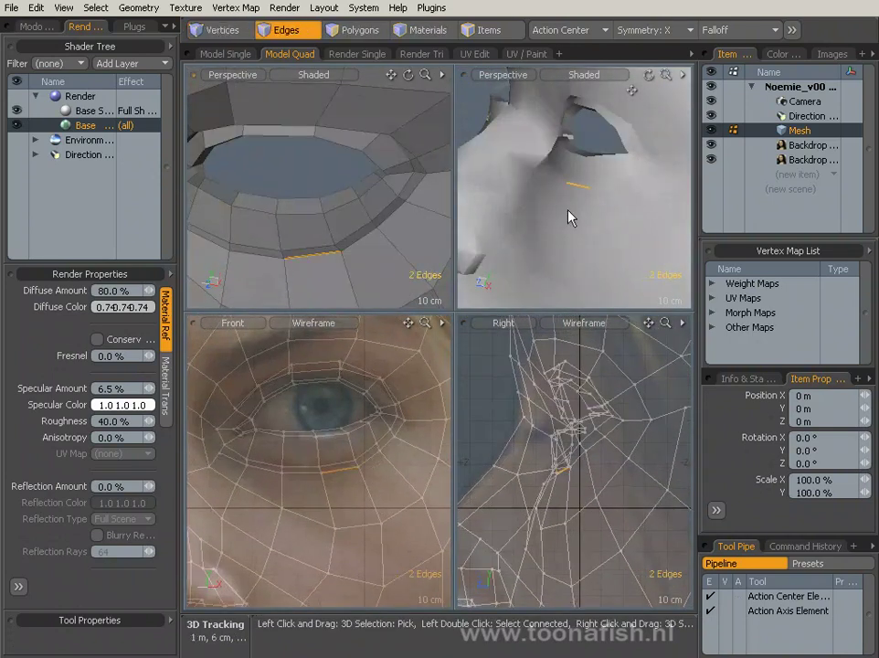
key(Tab)
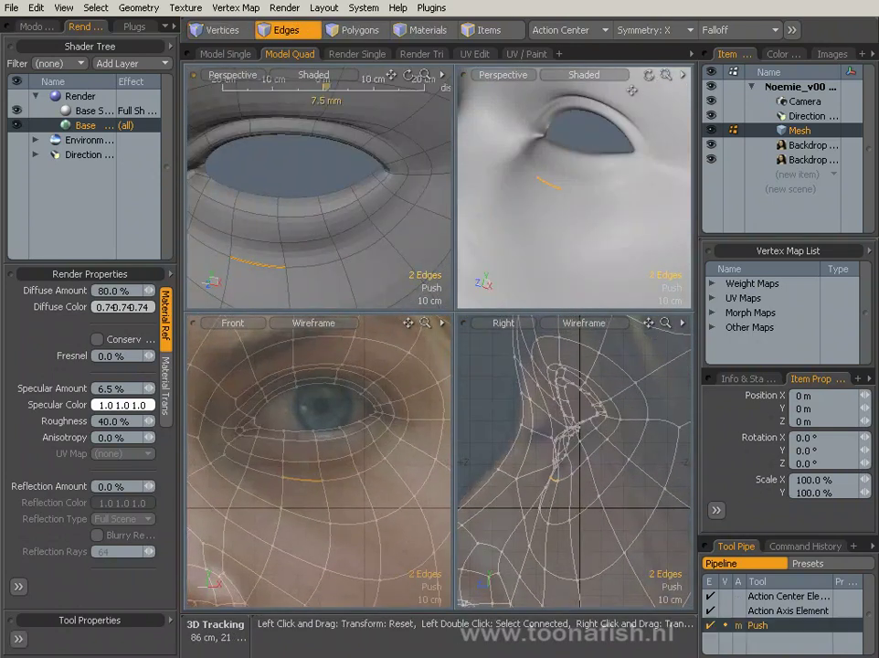
- Adjust the mirrored edges below the inner eye corners using the Transform tool with element falloff
key(shift+a)
key(t)
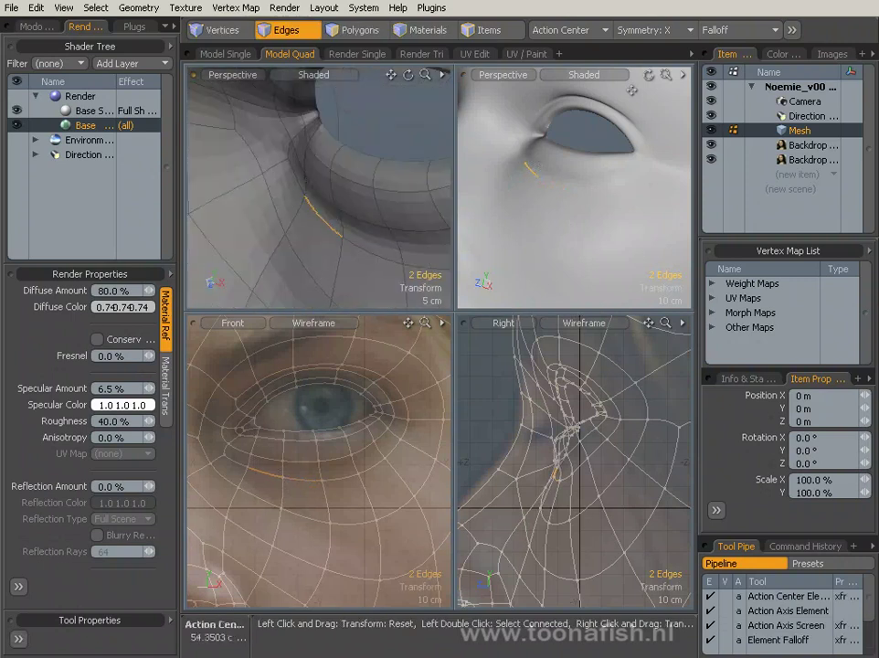
alt+drag(557, 155, 608, 192)
alt+drag(310, 211, 365, 260)
- Offset the mirrored pair of vertices below the outer part of the lower eyelids 5 mm with the Push tool
key(1)
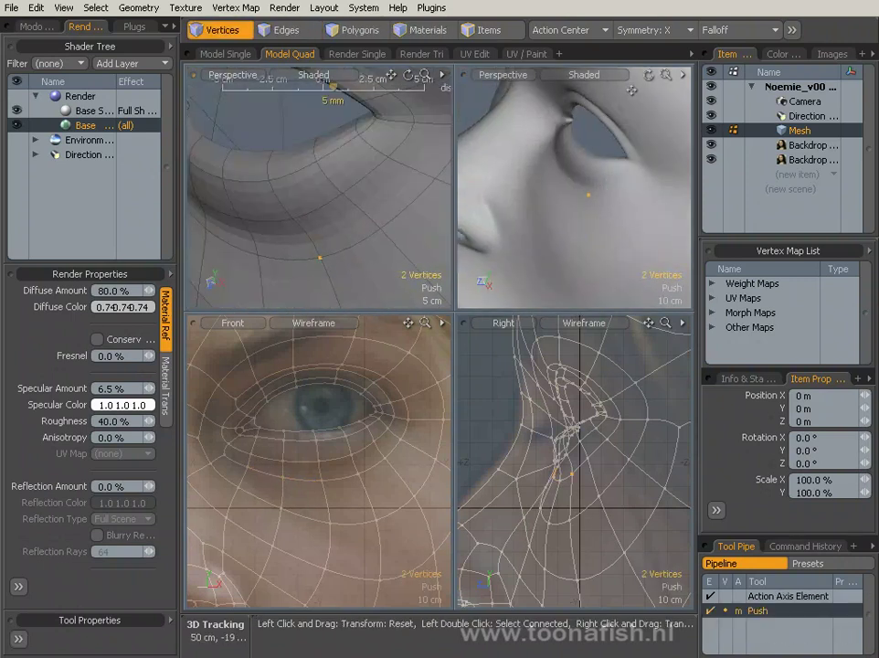
key(space)
key(shift+a)
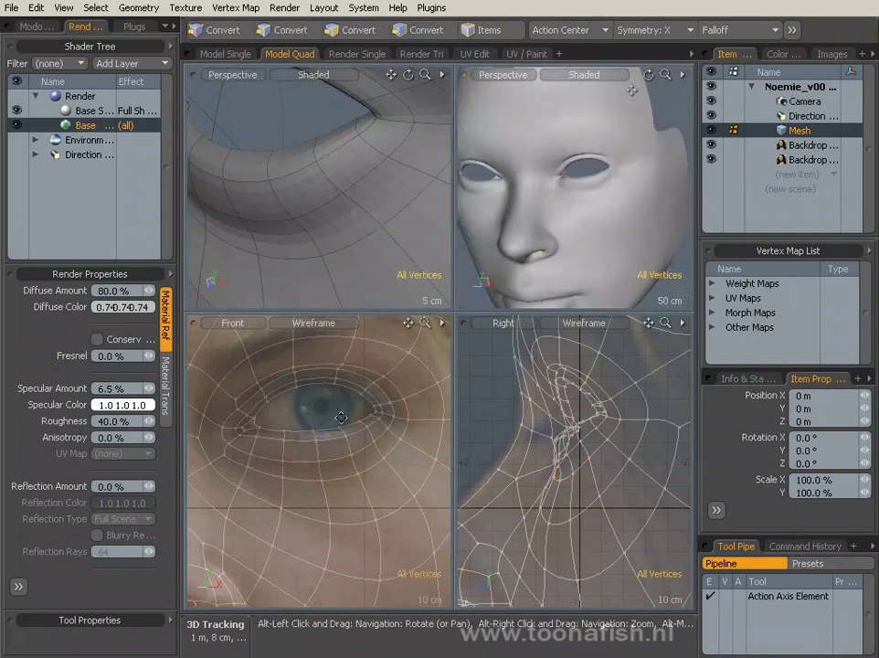
- Cut an additional row of edges across the skin between the lower eyelid and the cheek with Edge Slice in the front view
alt+right_drag(283, 468, 243, 441)
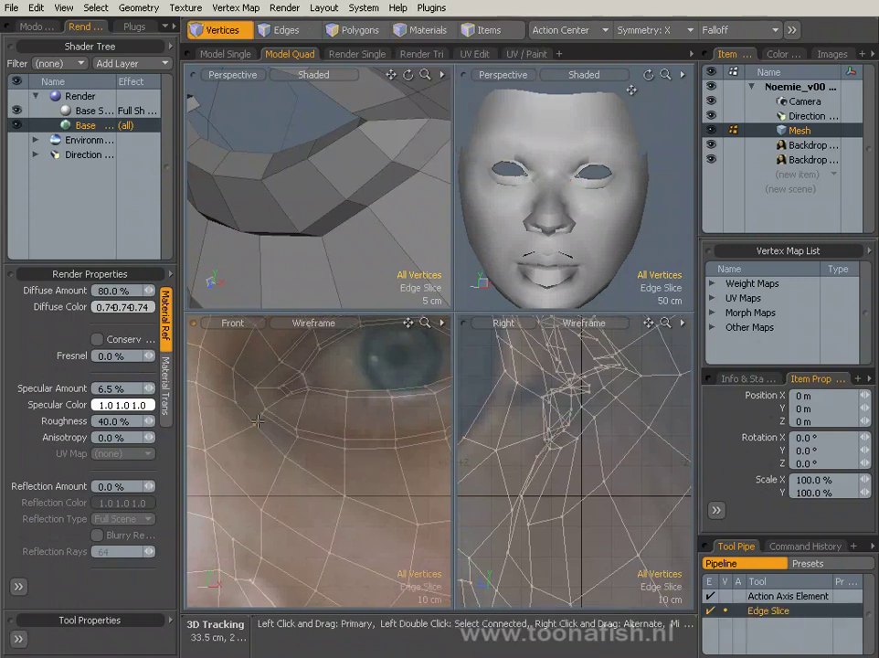
scroll(366, 487, down, 2)
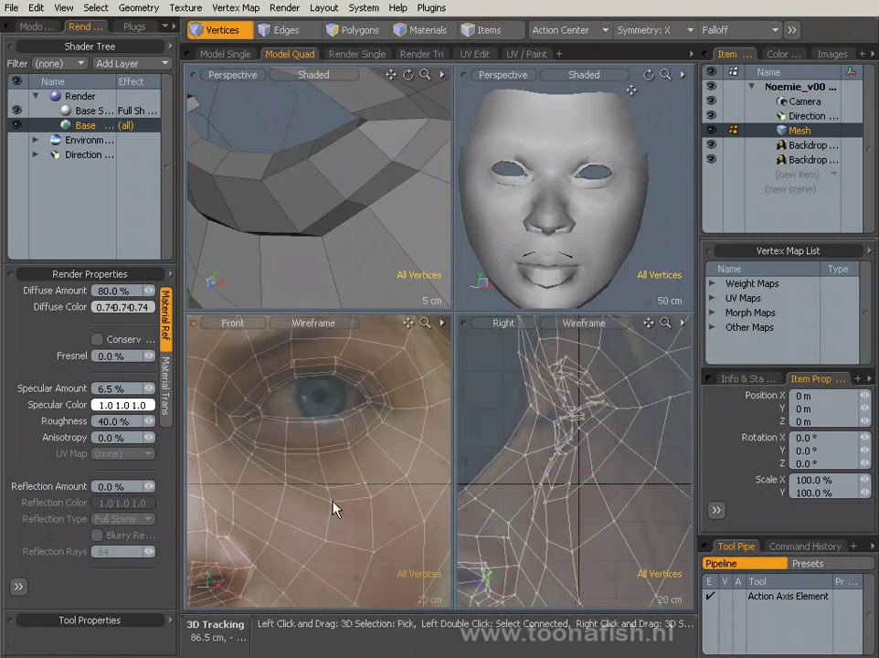
key(shift+a)
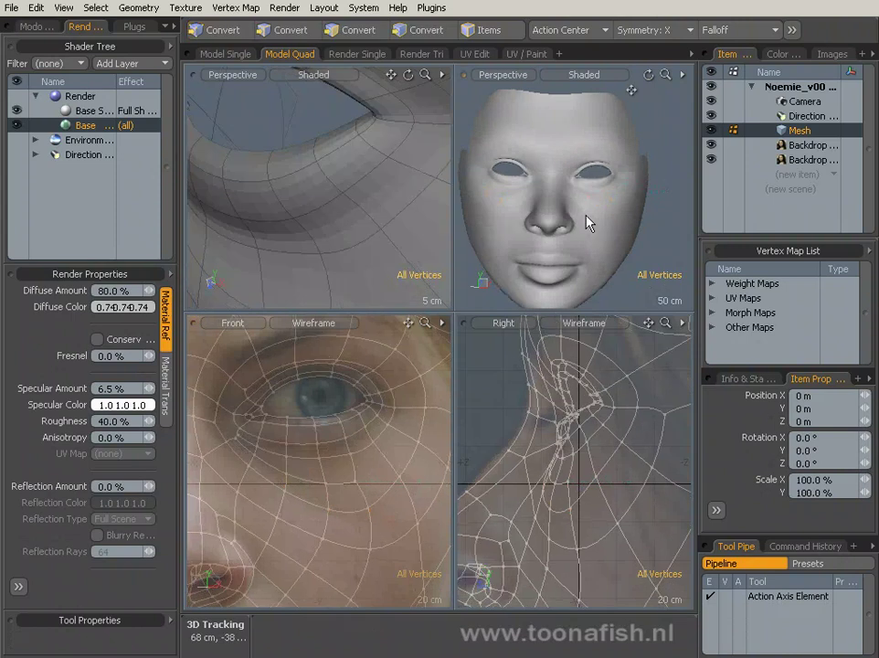
- Offset the mirrored pair of vertices on the inner cheeks beside the nose by -1000 um with the Push tool
key(shift+p)
drag(340, 147, 301, 183)
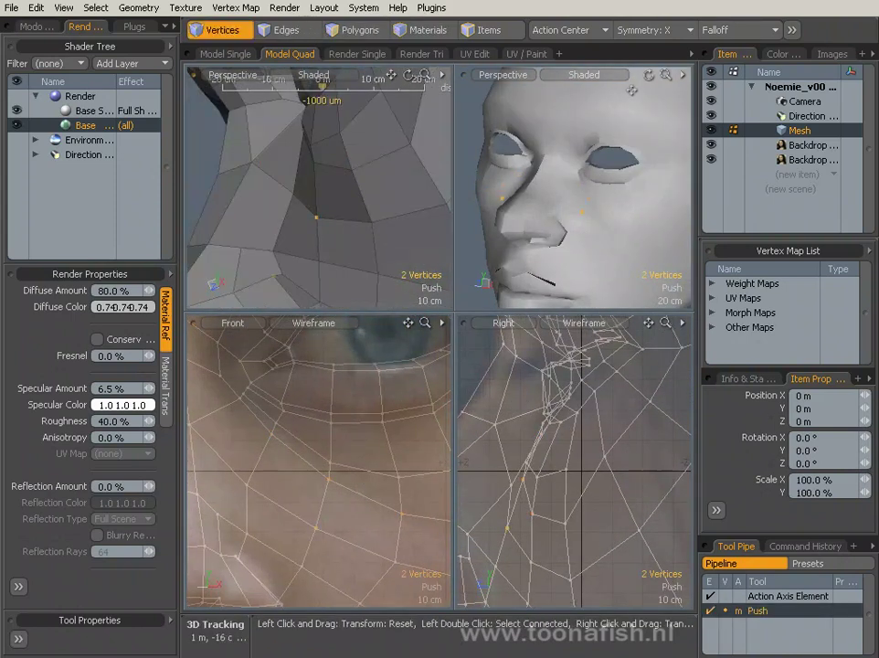
alt+drag(397, 237, 351, 197)
key(space)
- Examine the smoothed nose and inner cheek area from several angles
key(Tab)
alt+drag(506, 196, 567, 219)
scroll(355, 417, down, 3)
key(Tab)
alt+drag(388, 177, 329, 199)
key(space)
alt+drag(549, 194, 598, 194)
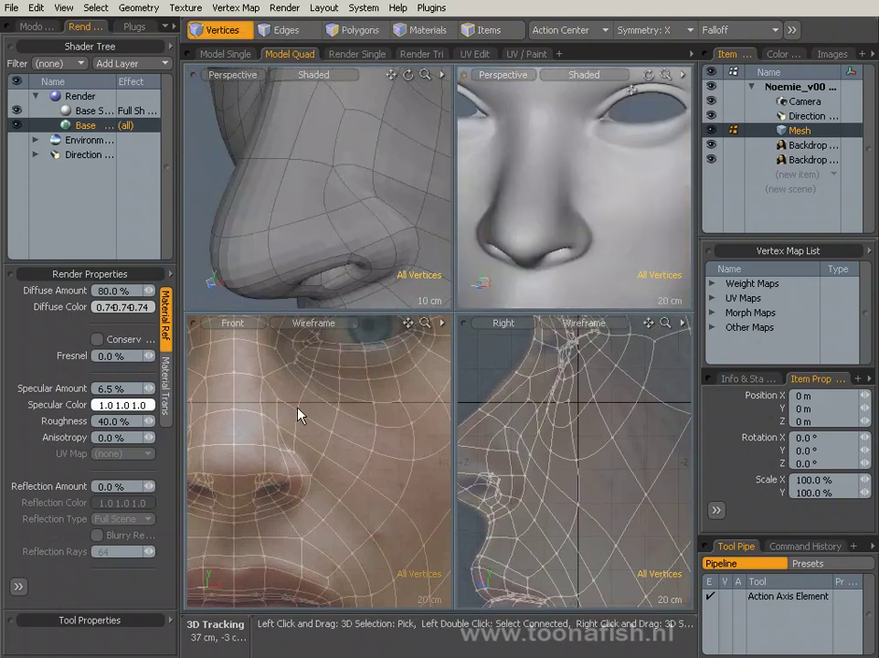
- Cut a new edge across the side of the nose with Edge Slice, placing a cut point at 29%
key(alt+c)
alt+drag(356, 196, 291, 251)
key(alt+c)
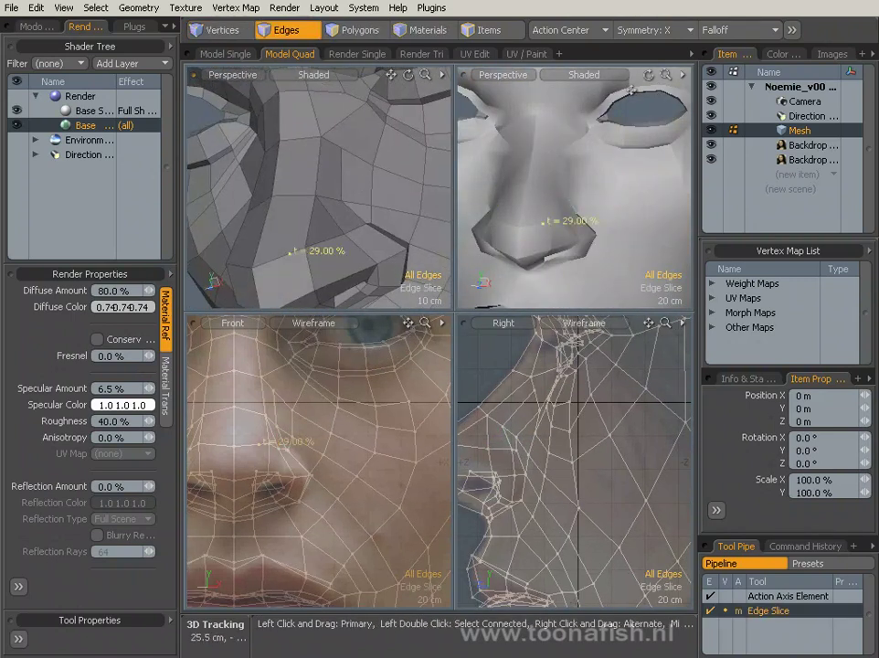
alt+drag(322, 180, 337, 156)
scroll(356, 181, up, 2)
- Reposition the mirrored vertices on the sides of the nose above the wings with the Transform tool
key(y)
key(space)
key(y)
key(space)
scroll(334, 209, down, 1)
scroll(335, 209, up, 1)
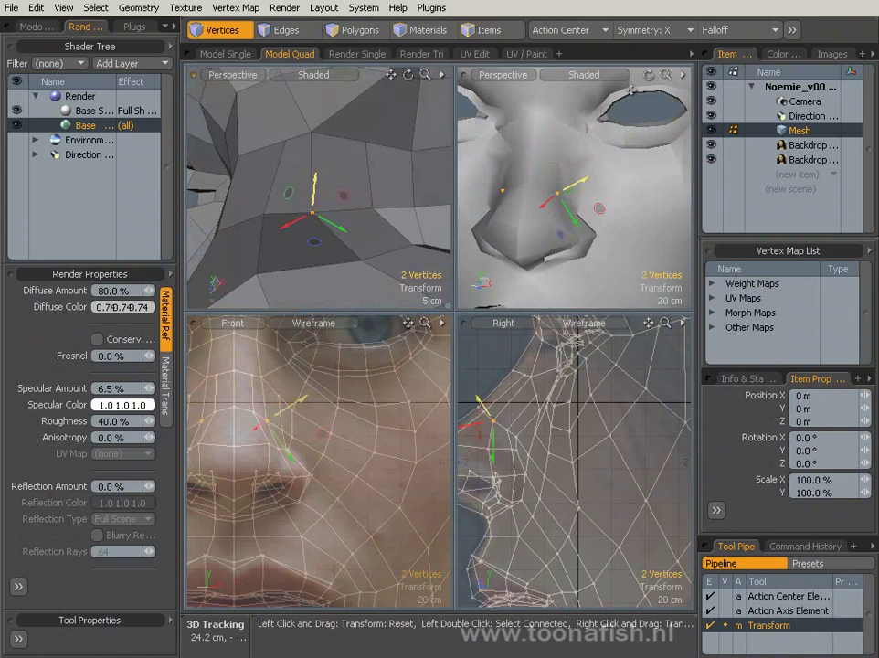
key(space)
- Adjust the mirrored vertices at the base of the nostrils from below with the Slide tool
alt+drag(281, 117, 282, 118)
alt+drag(491, 139, 340, 209)
key(1)
click(317, 213)
key(shift+p)
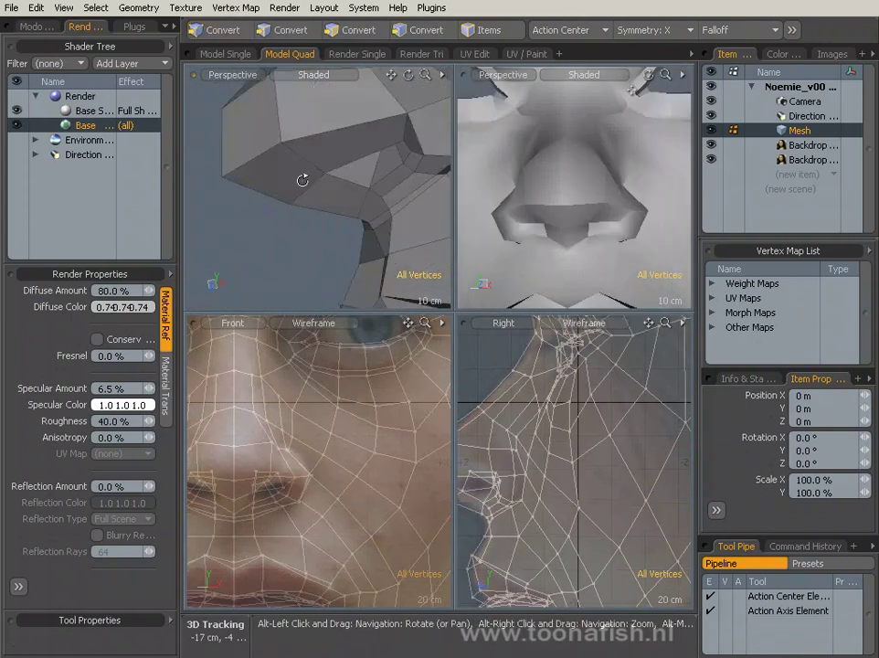
ctrl+alt+drag(365, 391, 566, 476)
scroll(392, 202, up, 4)
key(1)
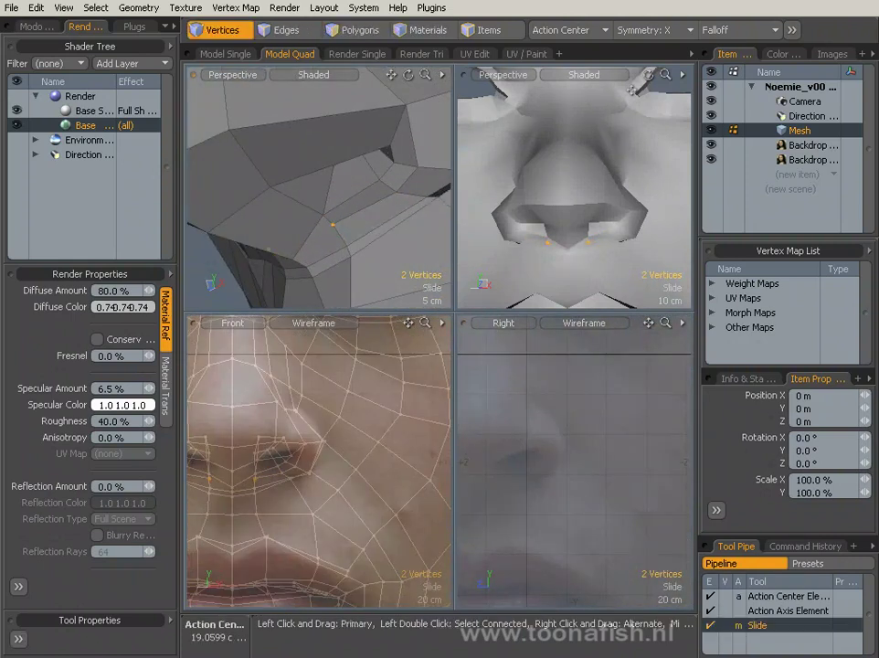
- Cut an edge across the side of the nostril wing with Edge Slice, starting from the existing vertex at its front
key(shift+c)
click(358, 207)
key(shift+c)
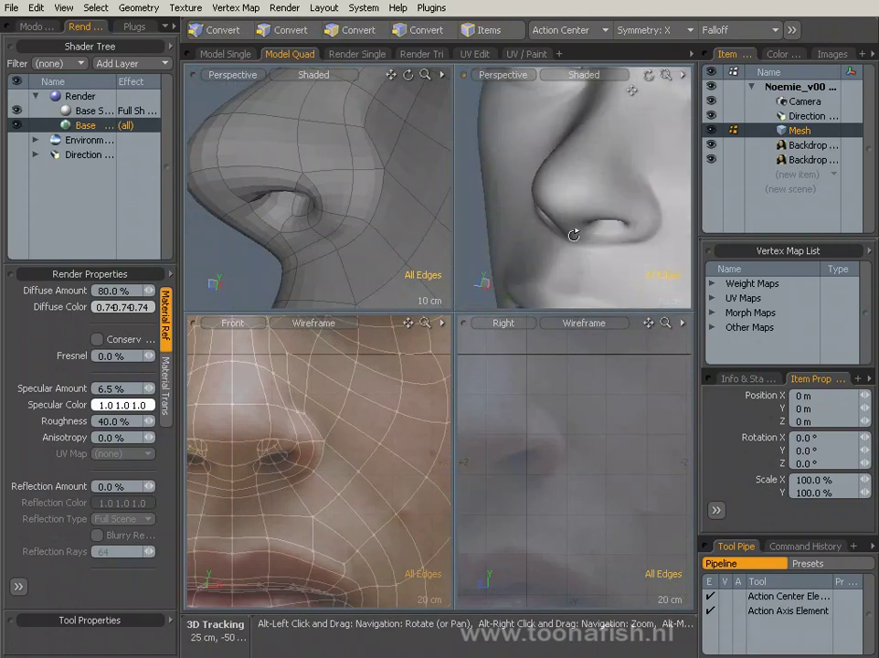
alt+drag(574, 235, 567, 192)
scroll(381, 190, up, 2)
alt+drag(381, 190, 343, 186)
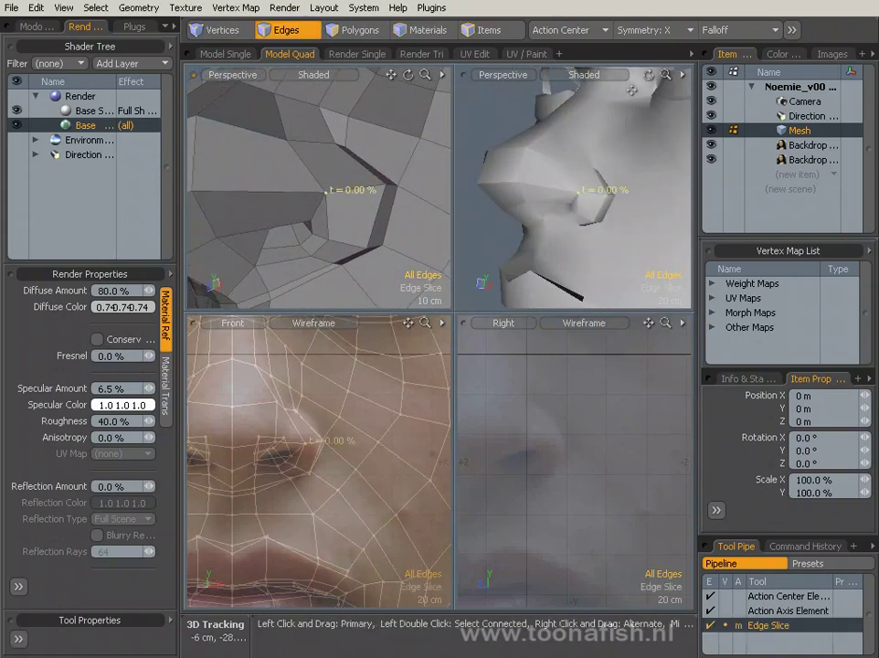
- Slice the polygon above the nostril in an enlarged view, placing a cut point at 41% of its upper edge
key(ctrl+space)
scroll(321, 86, up, 3)
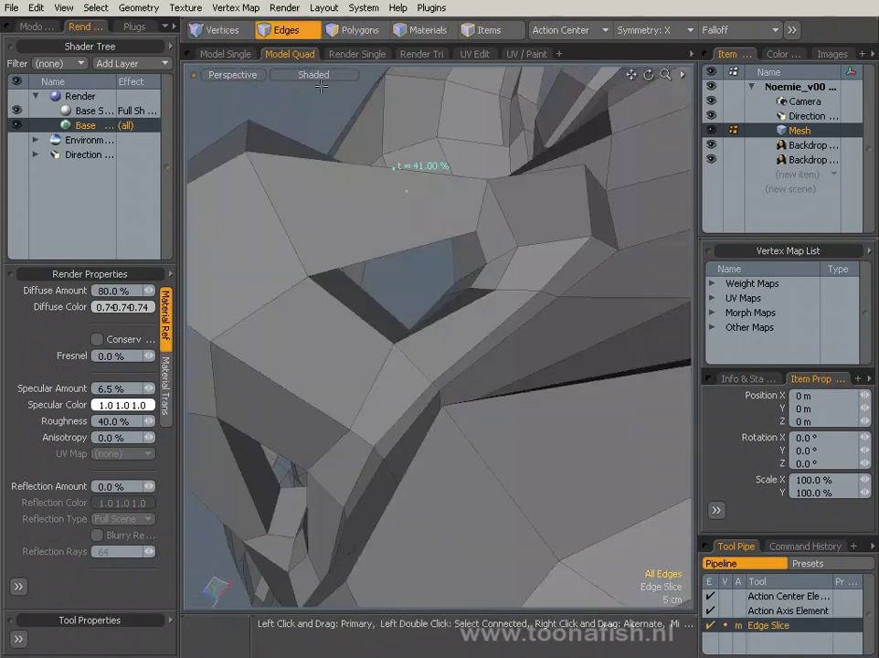
mouse_move(320, 86)
alt+mouse_down()
mouse_move(456, 308)
mouse_move(443, 281)
mouse_move(463, 251)
mouse_move(476, 325)
mouse_move(537, 288)
alt+mouse_up()
key(space)
key(ctrl+space)
click(313, 75)
click(305, 113)
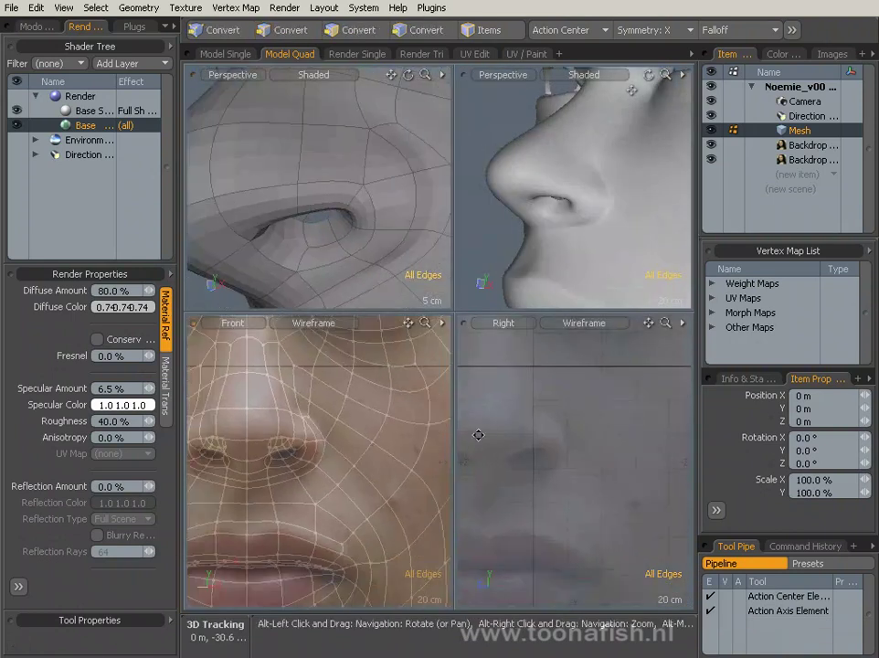
- Reposition the mirrored vertices on the upper rim of the nostrils with the Transform tool
key(Tab)
key(2)
key(t)
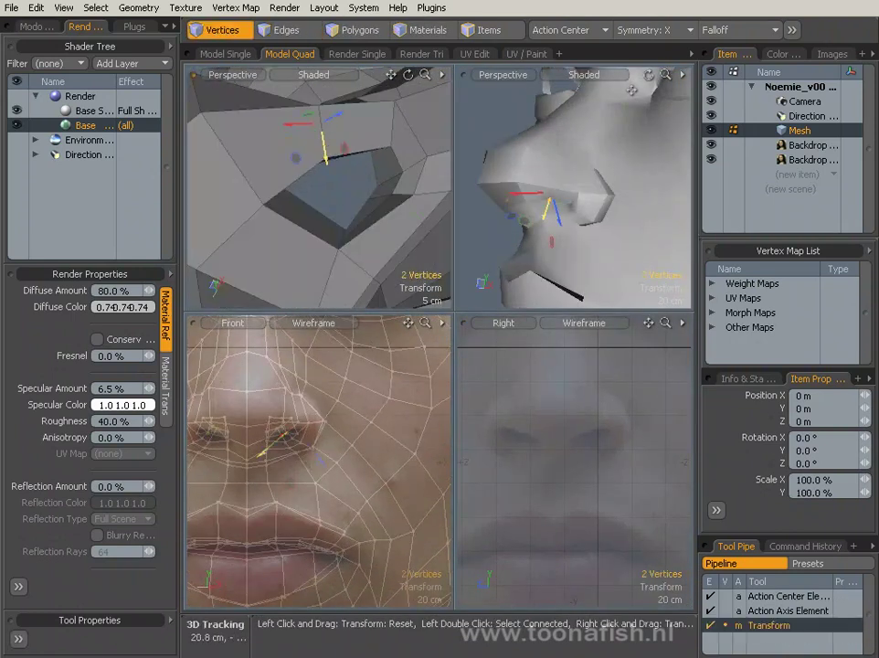
key(space)
- Slide the mirrored vertices on the inner rim of the nostrils beside the septum
alt+drag(311, 155, 393, 183)
alt+drag(567, 164, 601, 177)
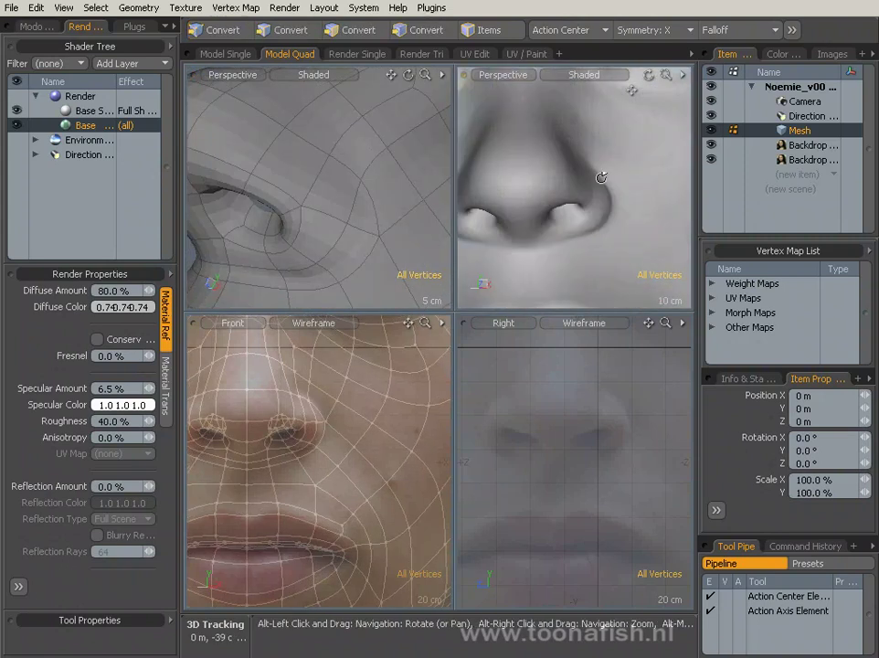
alt+drag(272, 214, 302, 216)
key(Tab)
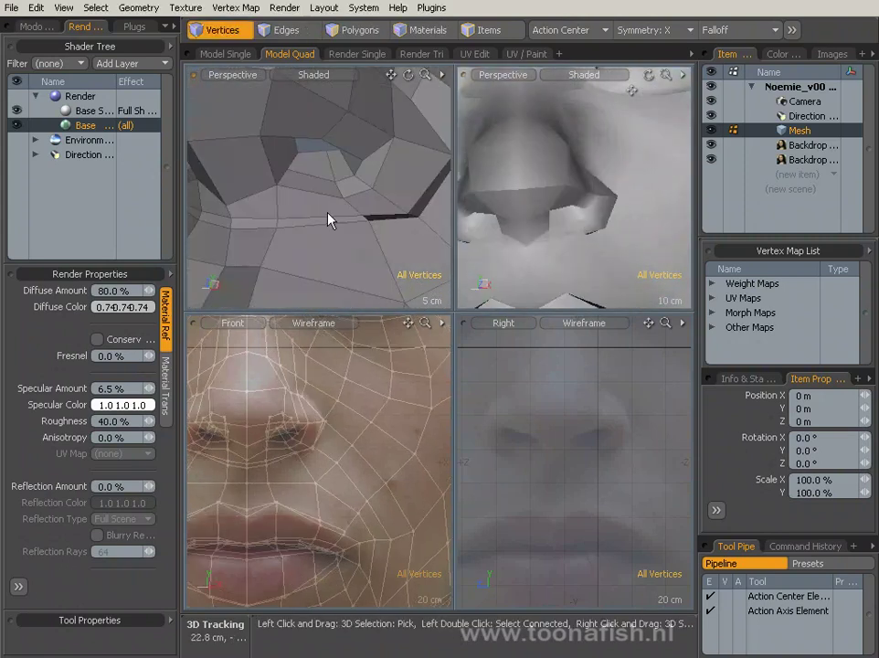
key(1)
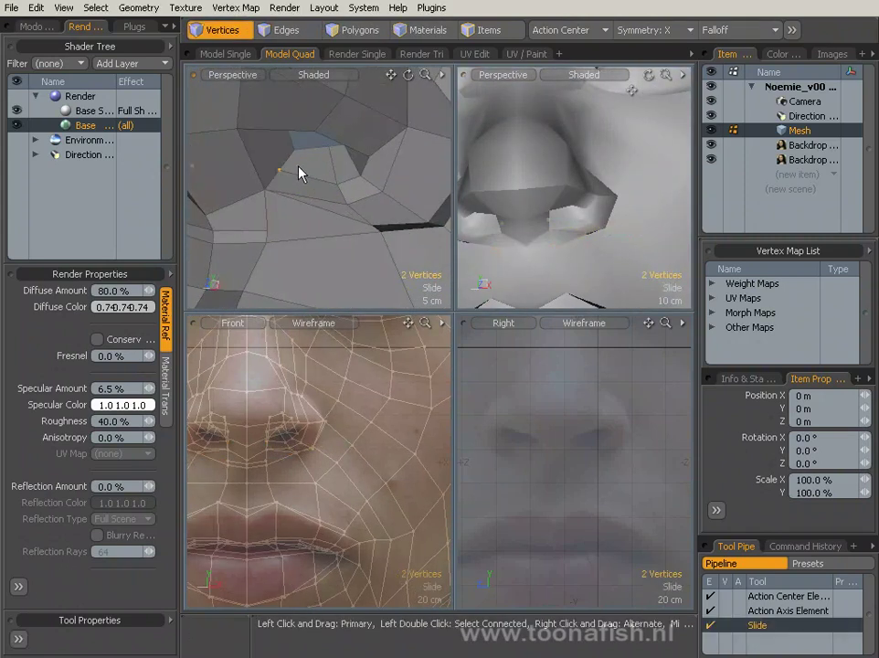
- Cut new edges inside the nostril with Edge Slice, from a point at 52.5% to the vertex on the lower rim
click(294, 152)
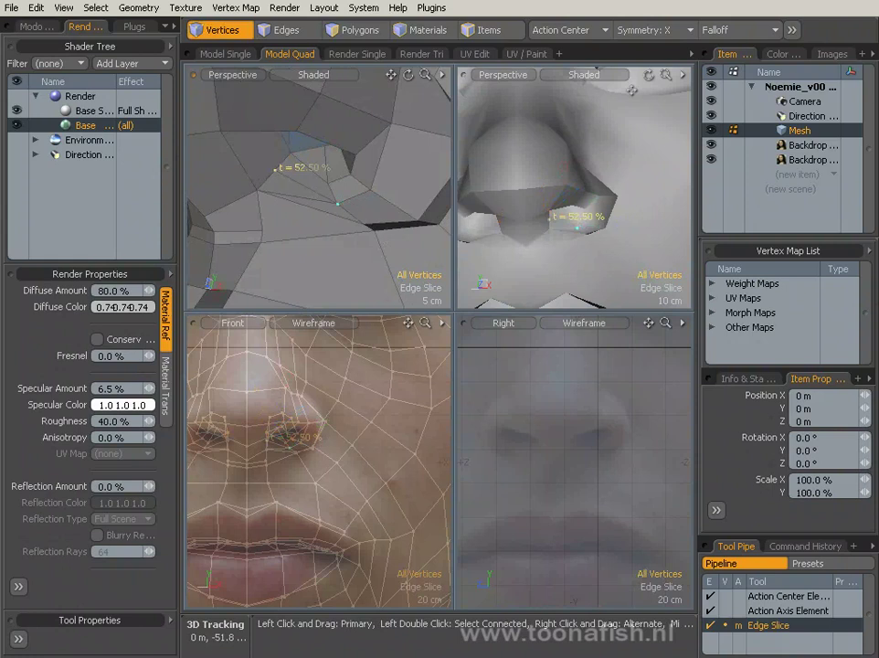
alt+drag(329, 233, 291, 147)
key(alt+c)
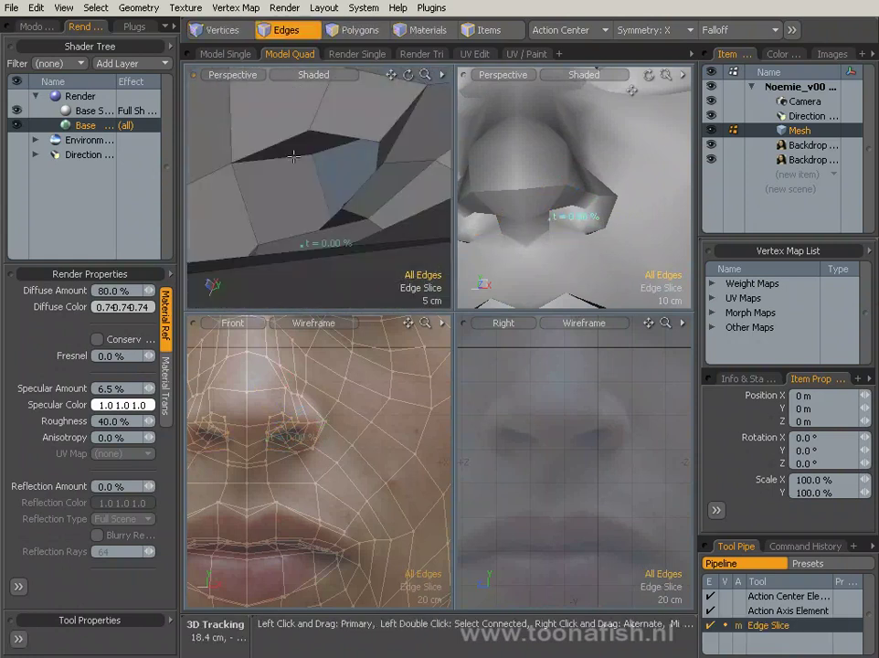
key(space)
key(Tab)
alt+drag(348, 197, 384, 137)
- Slice a narrow strip below the nostril and around the outer side of the wing, placing a cut point at 9.5%
key(Tab)
key(alt+c)
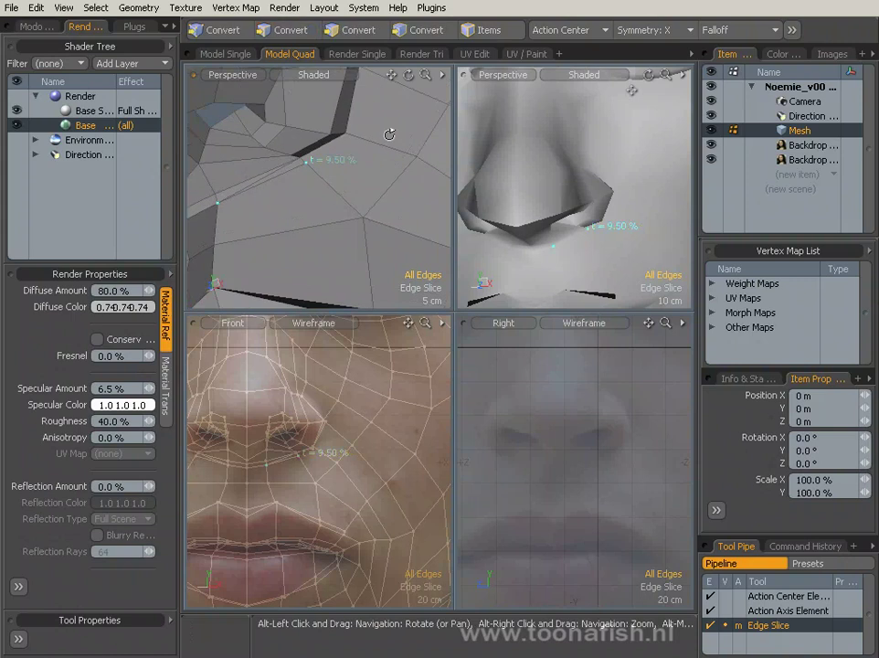
click(356, 152)
key(space)
- Cut another edge on the nostril wing with Edge Slice and select the mirrored pair of edges across the wings
alt+drag(530, 210, 603, 196)
alt+drag(274, 183, 363, 209)
alt+drag(567, 205, 624, 197)
alt+drag(275, 196, 320, 169)
key(alt+c)
click(311, 131)
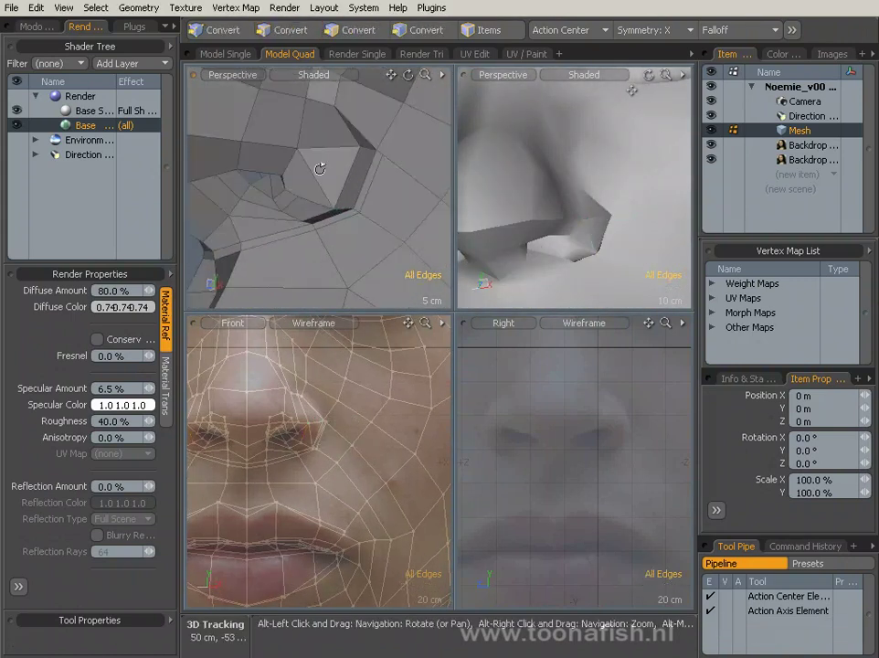
key(space)
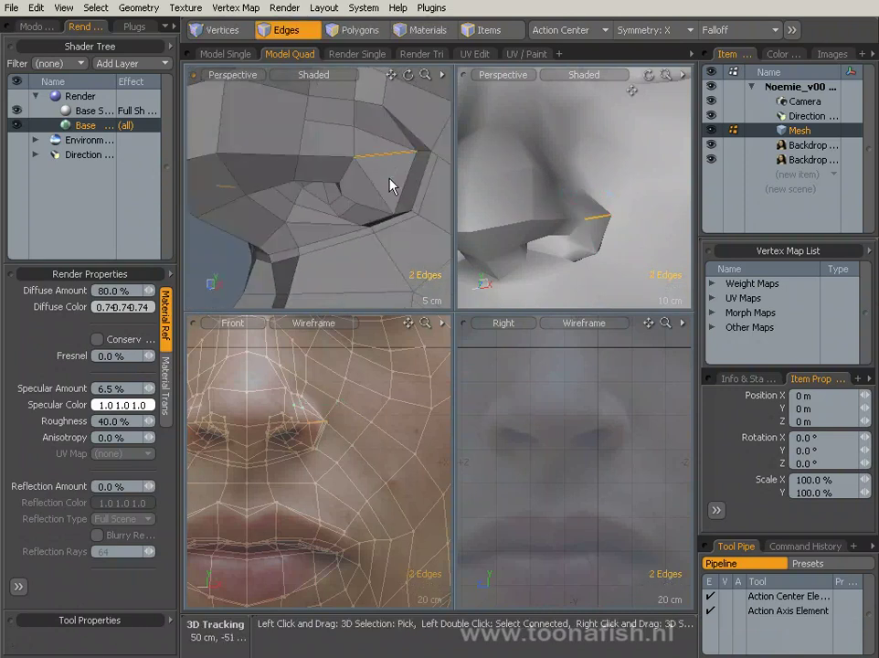
alt+drag(392, 184, 398, 223)
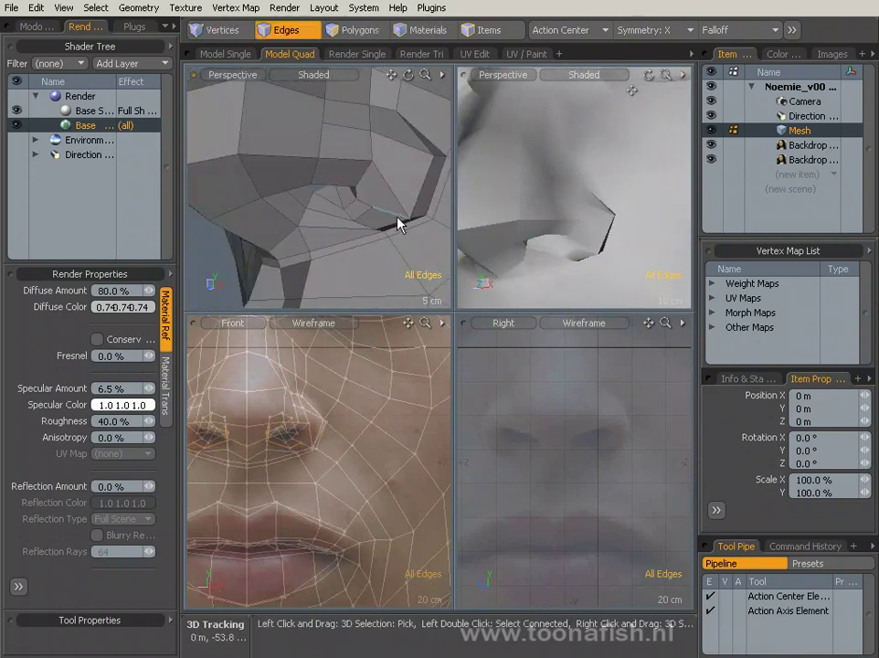
- Reposition the mirrored vertices around the nostril wing with the Transform tool, using wireframe shading to reach the hidden ones
alt+drag(369, 168, 365, 132)
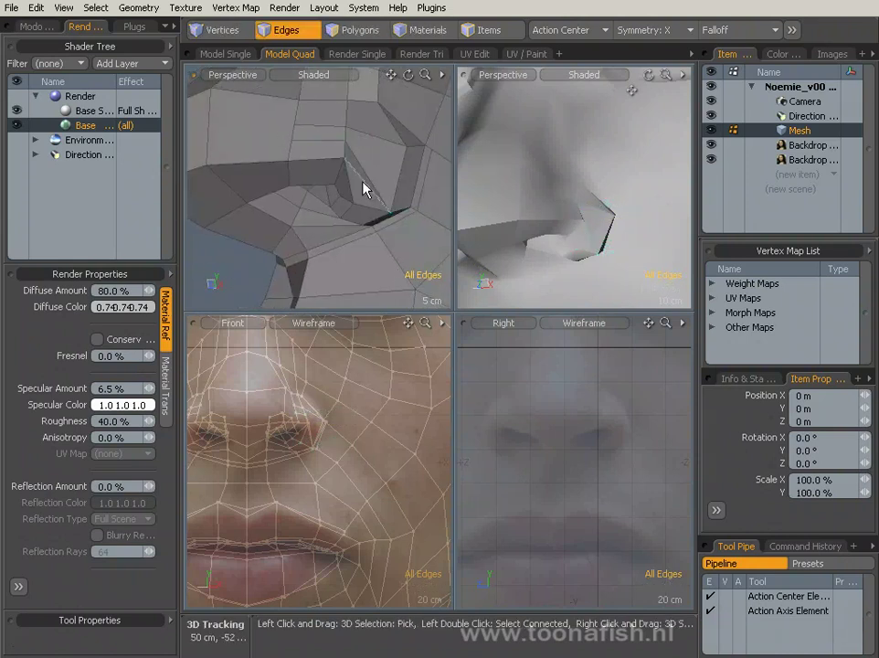
alt+drag(364, 189, 329, 209)
key(1)
key(t)
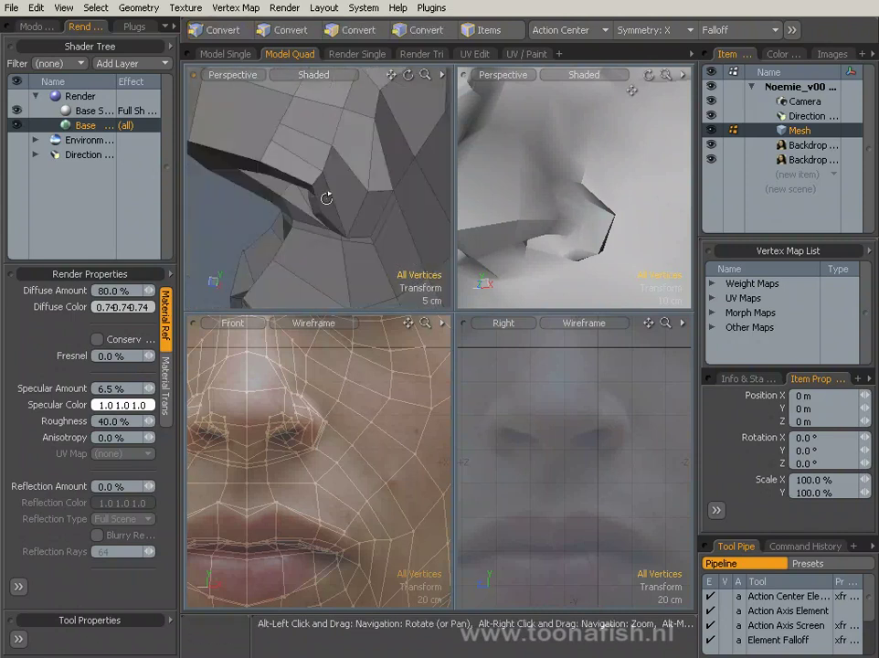
key(ctrl+space)
click(310, 75)
click(309, 79)
mouse_move(384, 375)
alt+mouse_down()
mouse_move(394, 390)
mouse_move(471, 315)
mouse_move(416, 314)
mouse_move(361, 375)
mouse_move(354, 402)
mouse_move(467, 330)
alt+mouse_up()
key(ctrl+space)
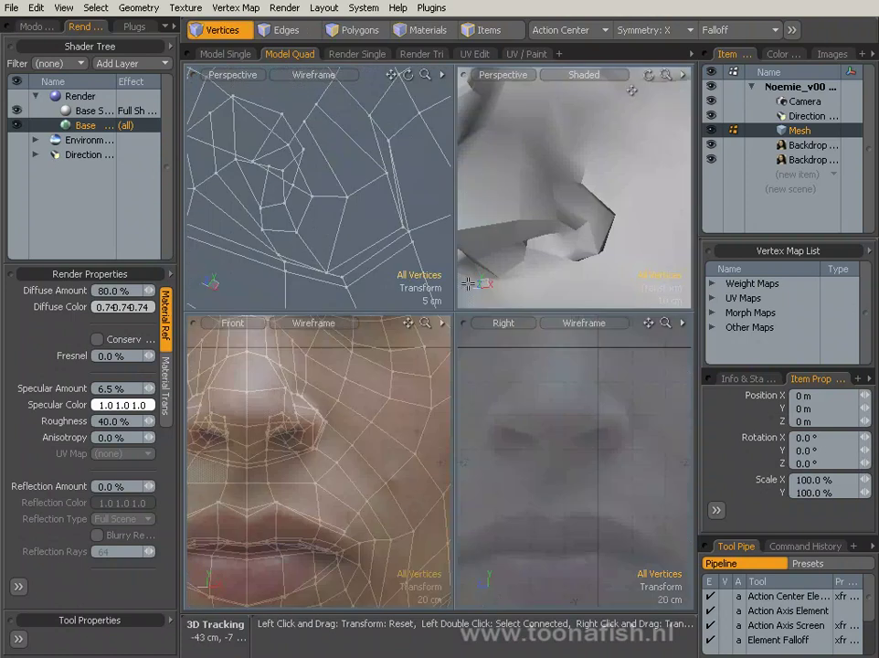
click(294, 122)
alt+drag(344, 167, 349, 239)
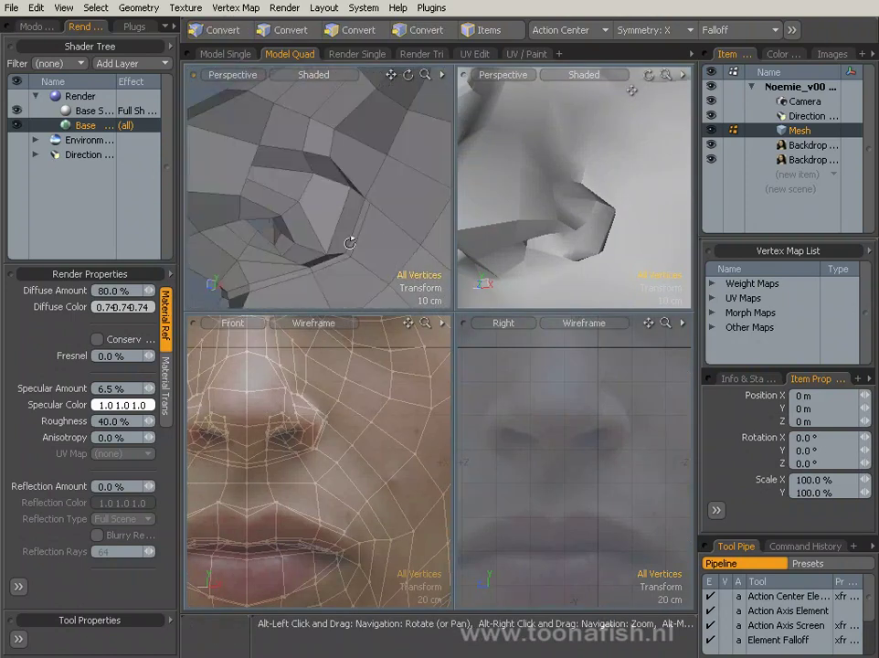
- Cut a new edge on the side of the nose above the nostril wing with Edge Slice, placing a point at 100%
key(Tab)
scroll(599, 228, down, 3)
key(Tab)
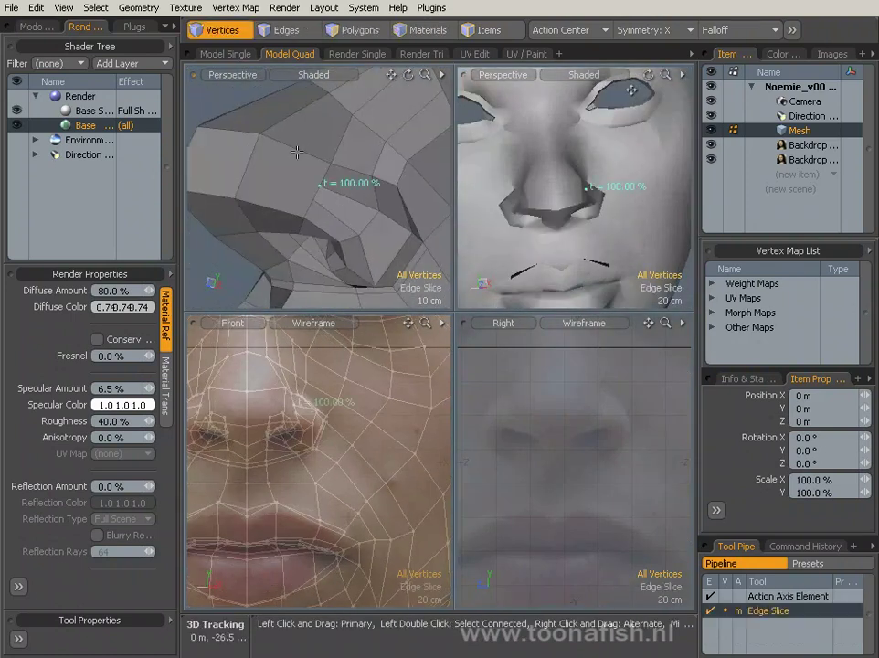
key(space)
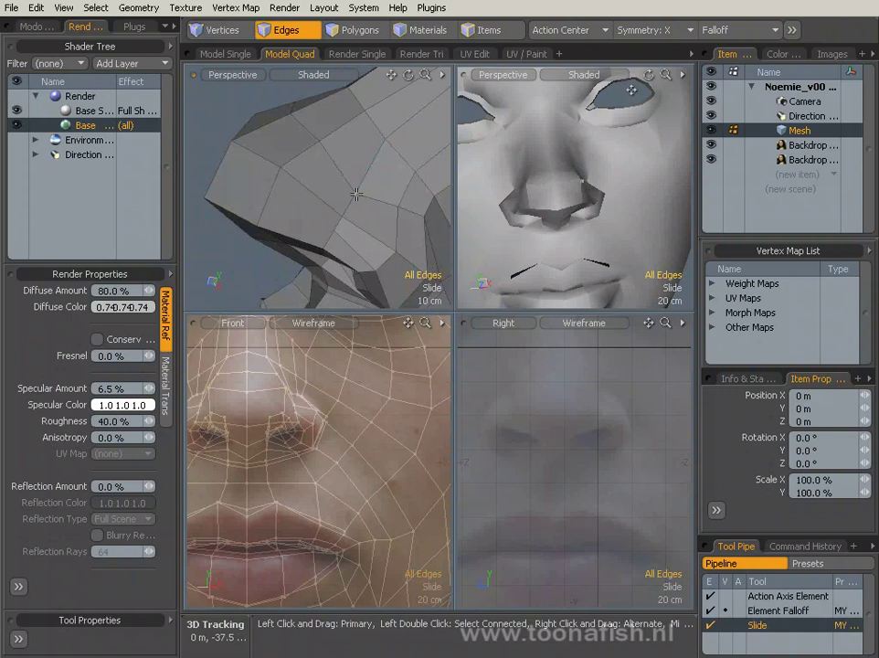
- Slide the mirrored edge points on the side of the nose above the wing and adjust them with Transform
alt+drag(357, 194, 331, 170)
scroll(319, 187, up, 2)
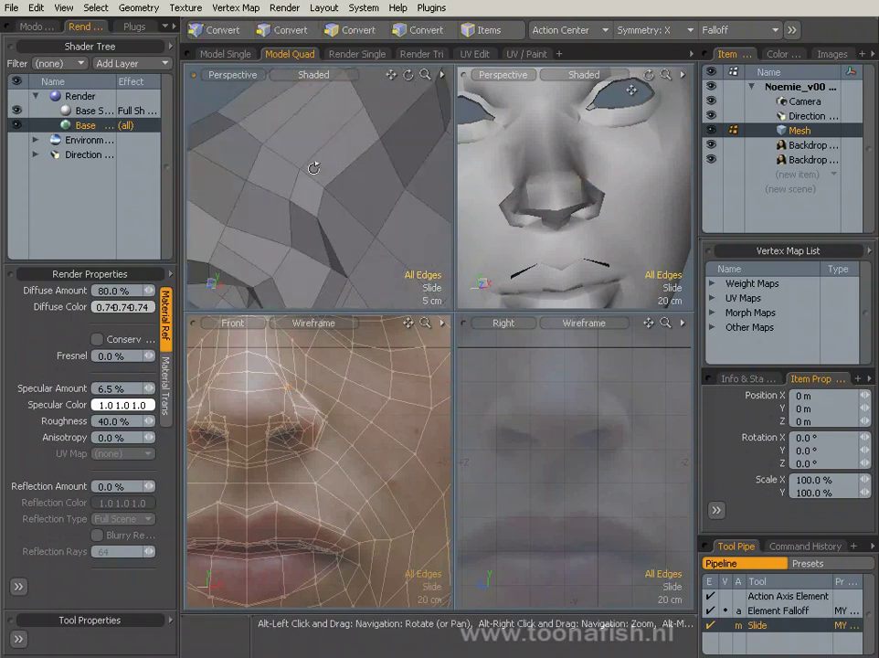
mouse_move(321, 185)
alt+mouse_down()
mouse_move(386, 145)
mouse_move(322, 185)
alt+mouse_up()
key(y)
scroll(274, 210, down, 2)
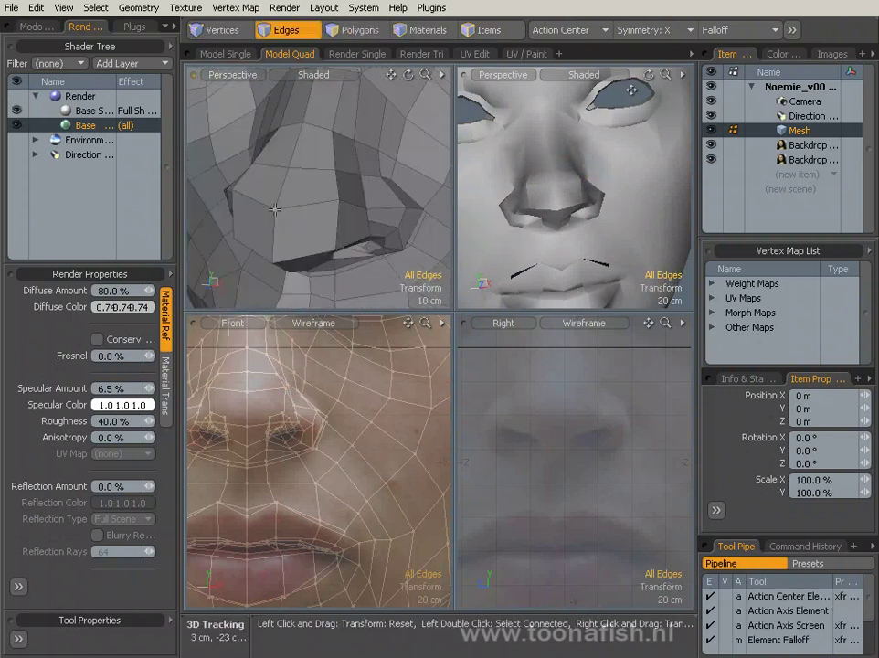
alt+drag(274, 210, 324, 176)
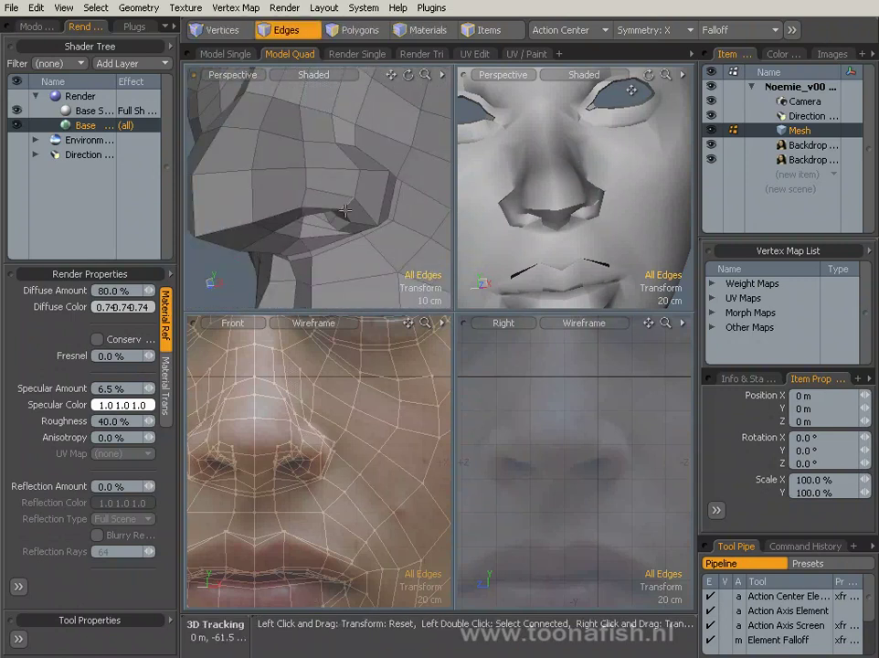
- Examine the smoothed nose and the whole face from several angles against the front and side references
ctrl+alt+drag(603, 429, 585, 436)
alt+drag(585, 183, 569, 222)
ctrl+alt+drag(329, 439, 320, 402)
ctrl+alt+drag(507, 215, 526, 186)
key(2)
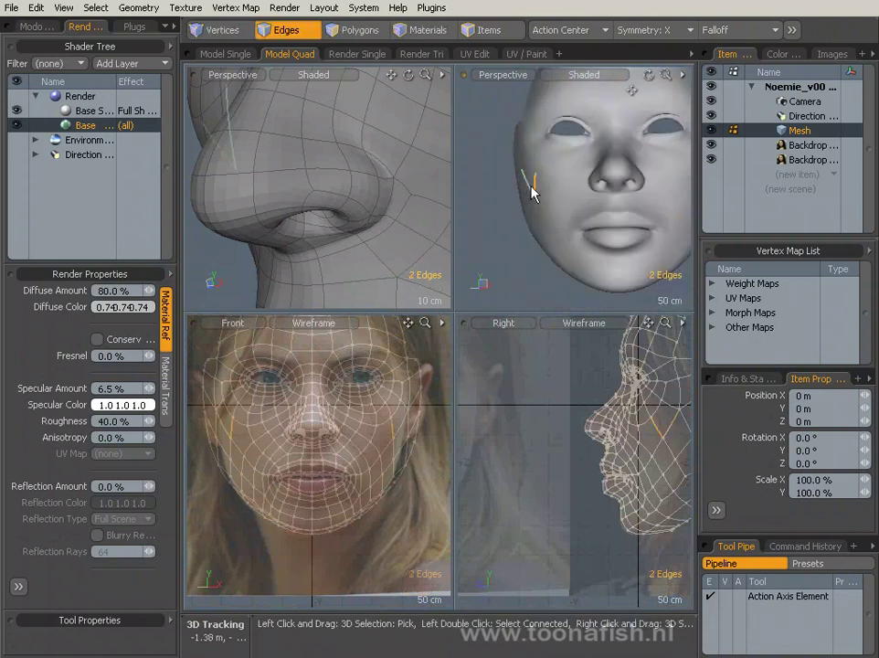
alt+drag(365, 183, 373, 186)
mouse_move(553, 183)
ctrl+alt+mouse_down()
mouse_move(567, 195)
mouse_move(560, 216)
mouse_move(557, 196)
ctrl+alt+mouse_up()
key(space)
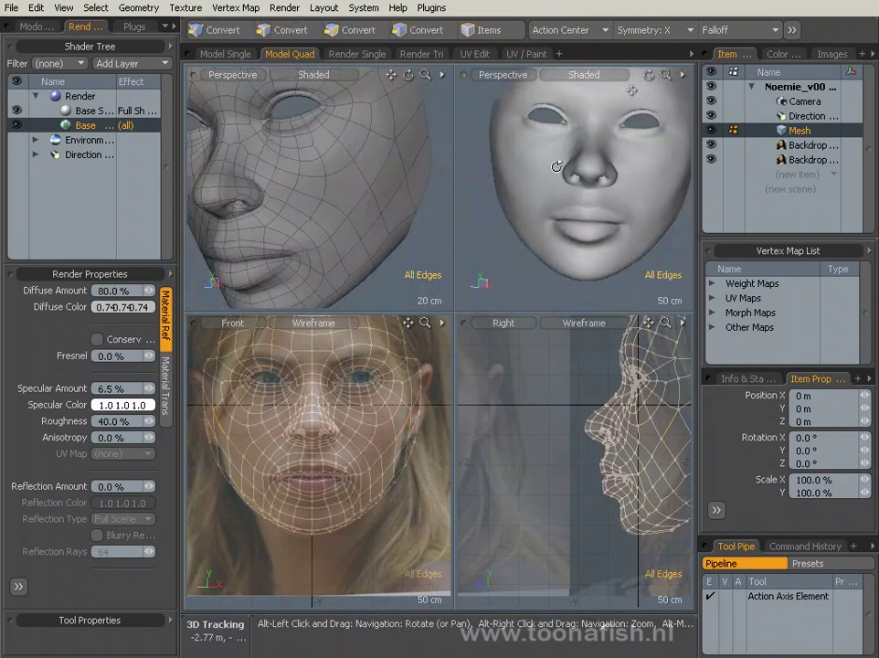